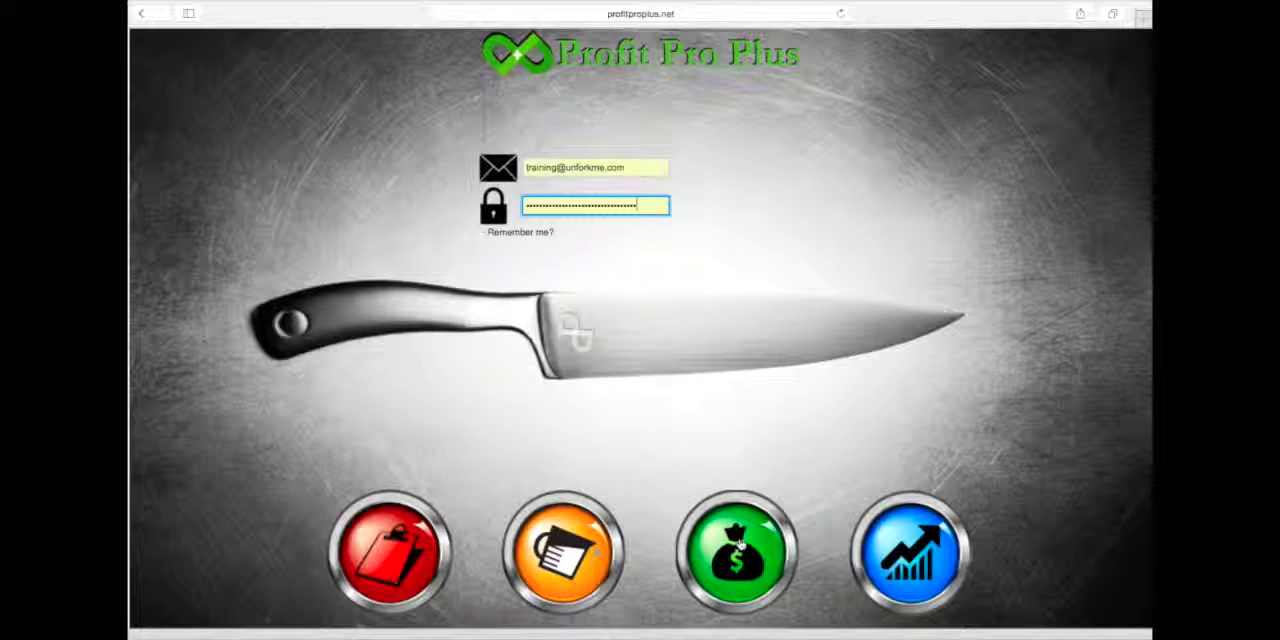
- Sign in to the Sales section and open the PMIX Definitions page from the settings
{"action": "left_click", "coordinate": [740, 543]}
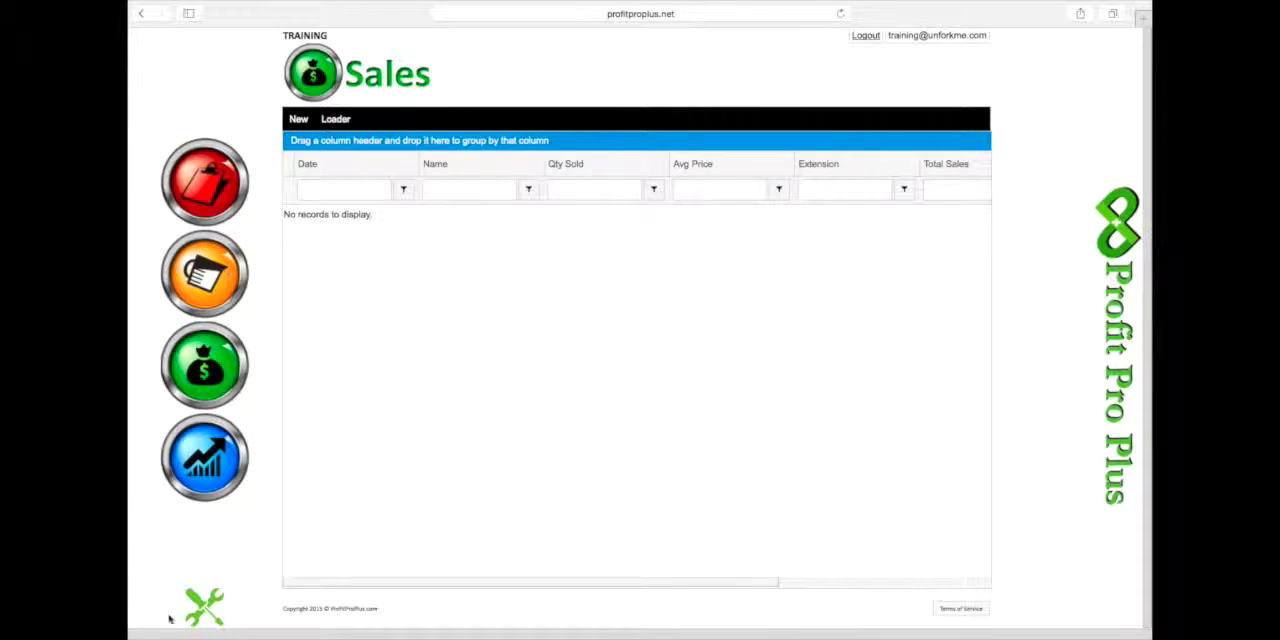
{"action": "left_click", "coordinate": [200, 605]}
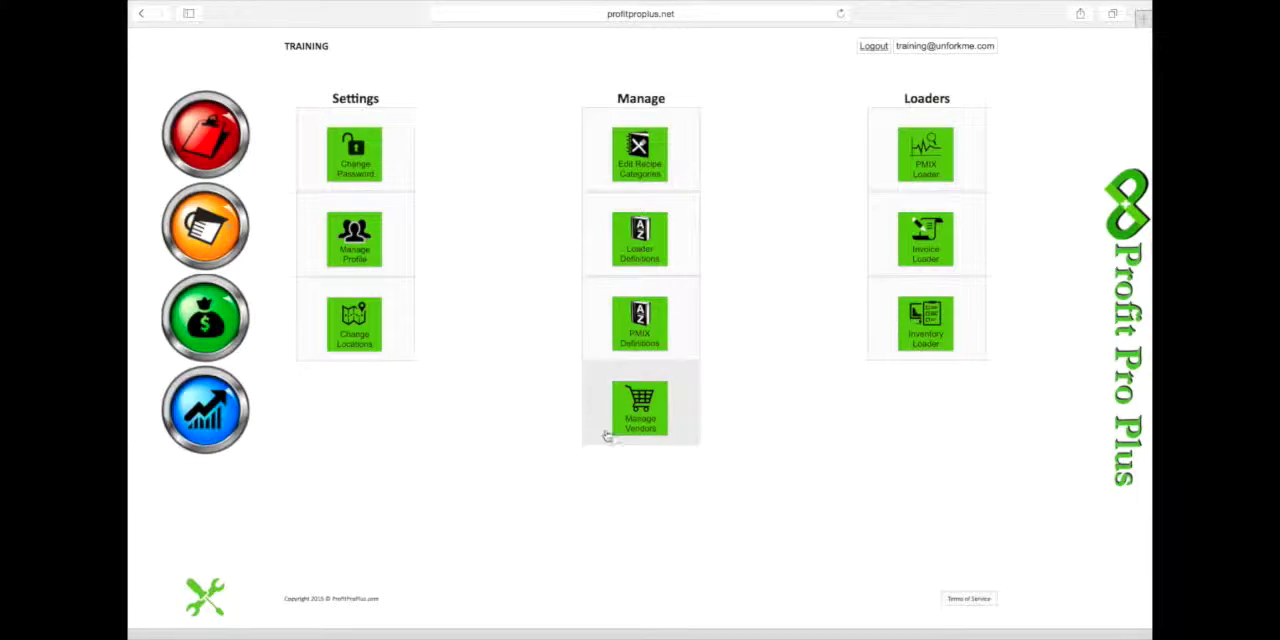
{"action": "left_click", "coordinate": [641, 323]}
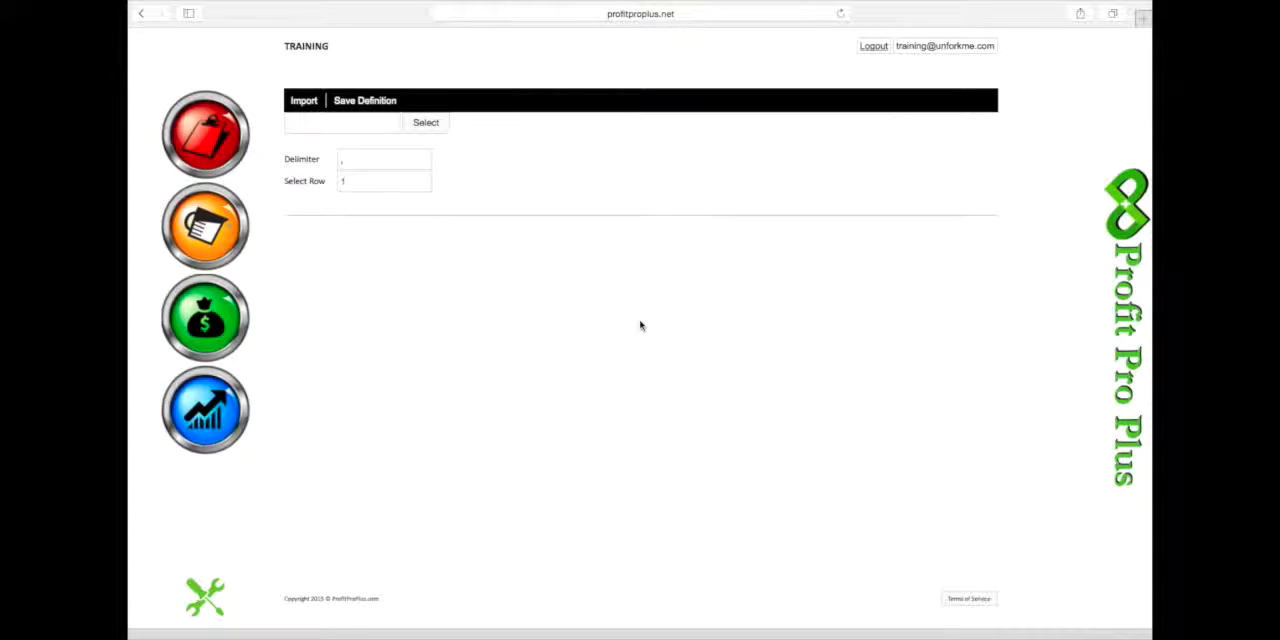
- Import the file p3 Training Pmix 1 into the PMIX definition using the default comma delimiter and row 1
{"action": "left_click", "coordinate": [425, 123]}
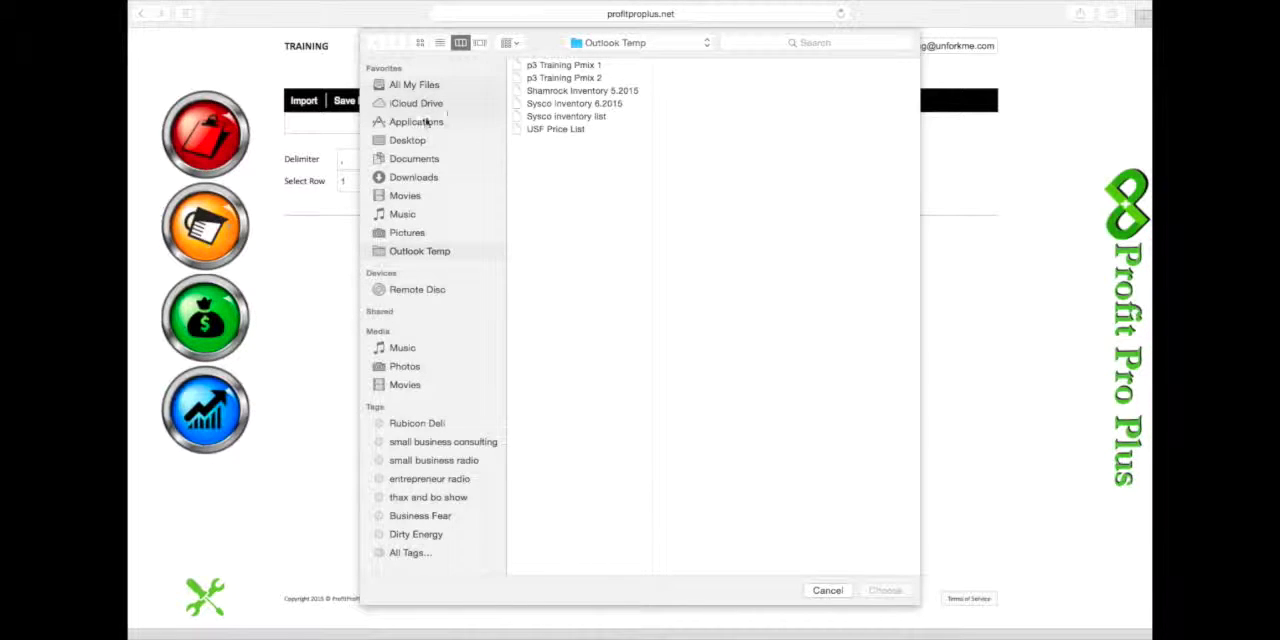
{"action": "left_click", "coordinate": [553, 68]}
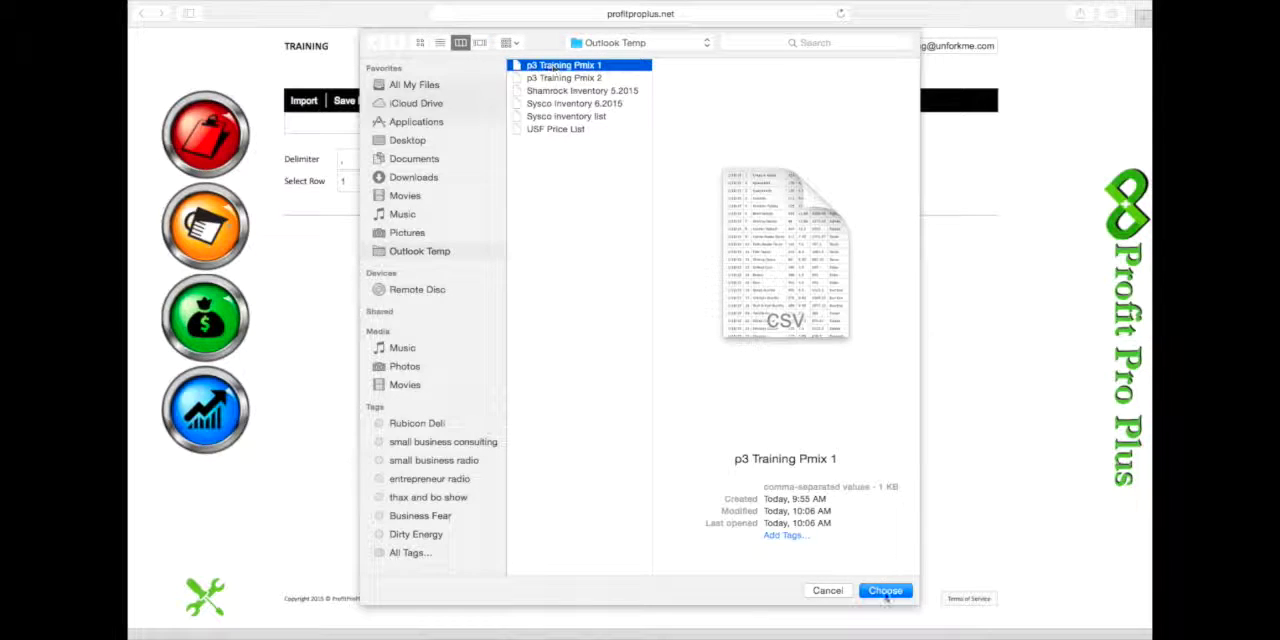
{"action": "left_click", "coordinate": [885, 592]}
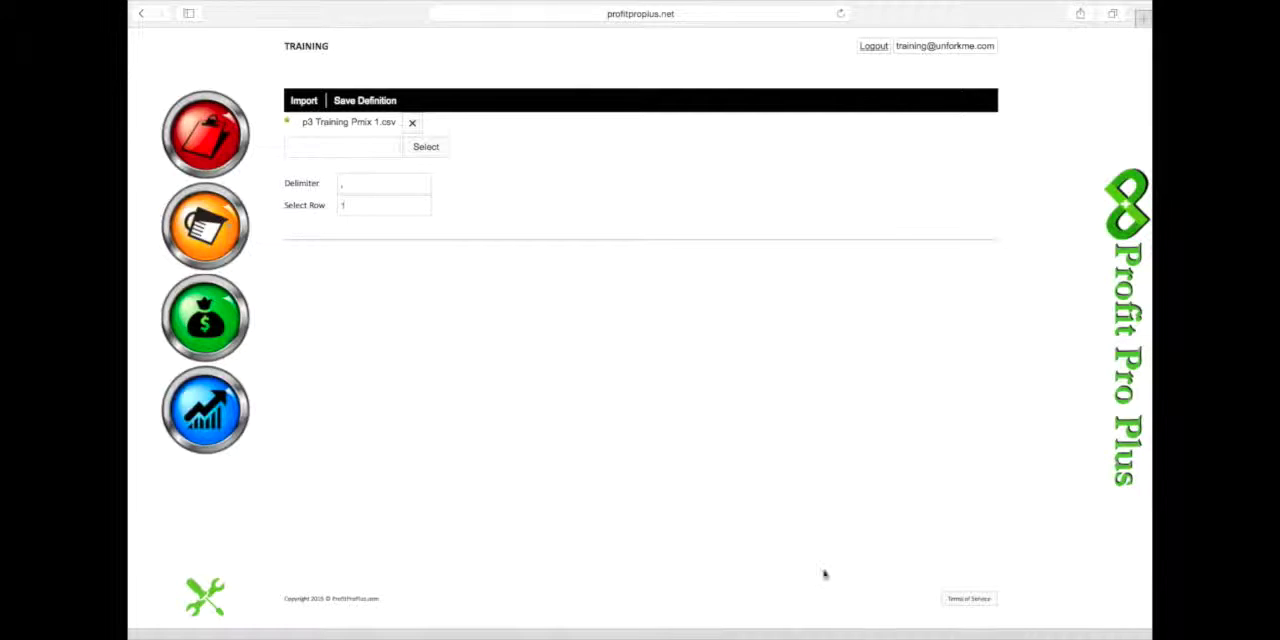
{"action": "left_click", "coordinate": [305, 101]}
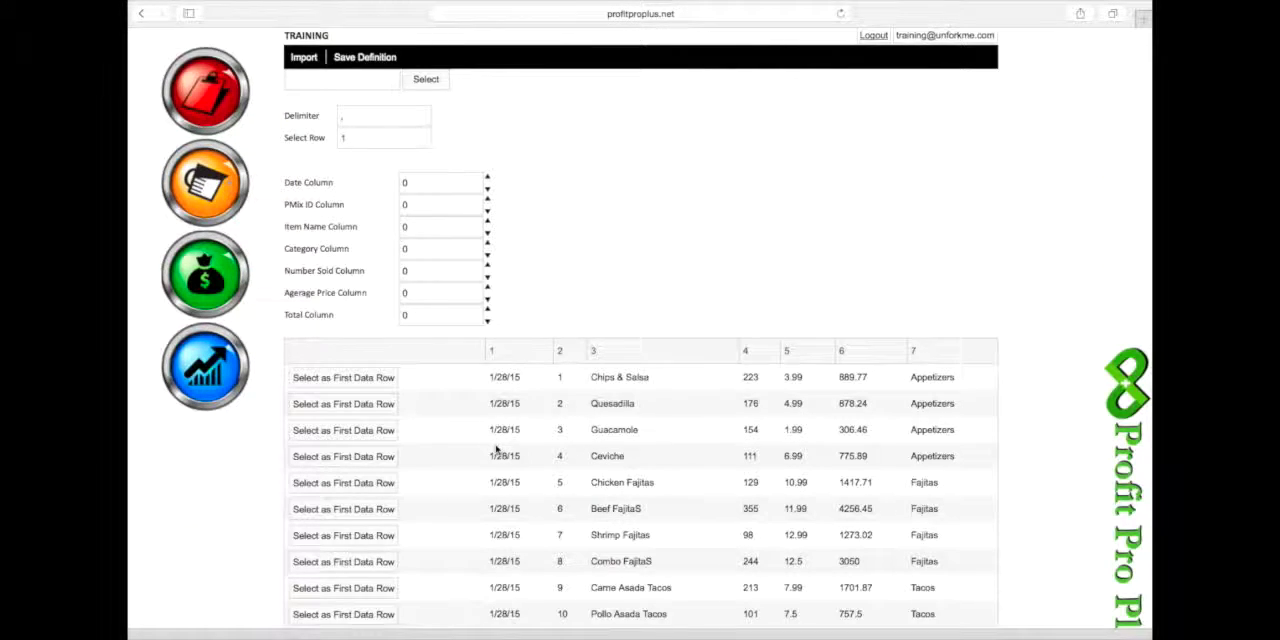
- Map the definition's Date Column to 1, PMix ID Column to 2 and Item Name Column to 3
{"action": "scroll", "coordinate": [497, 451], "scroll_direction": "down", "scroll_amount": 3}
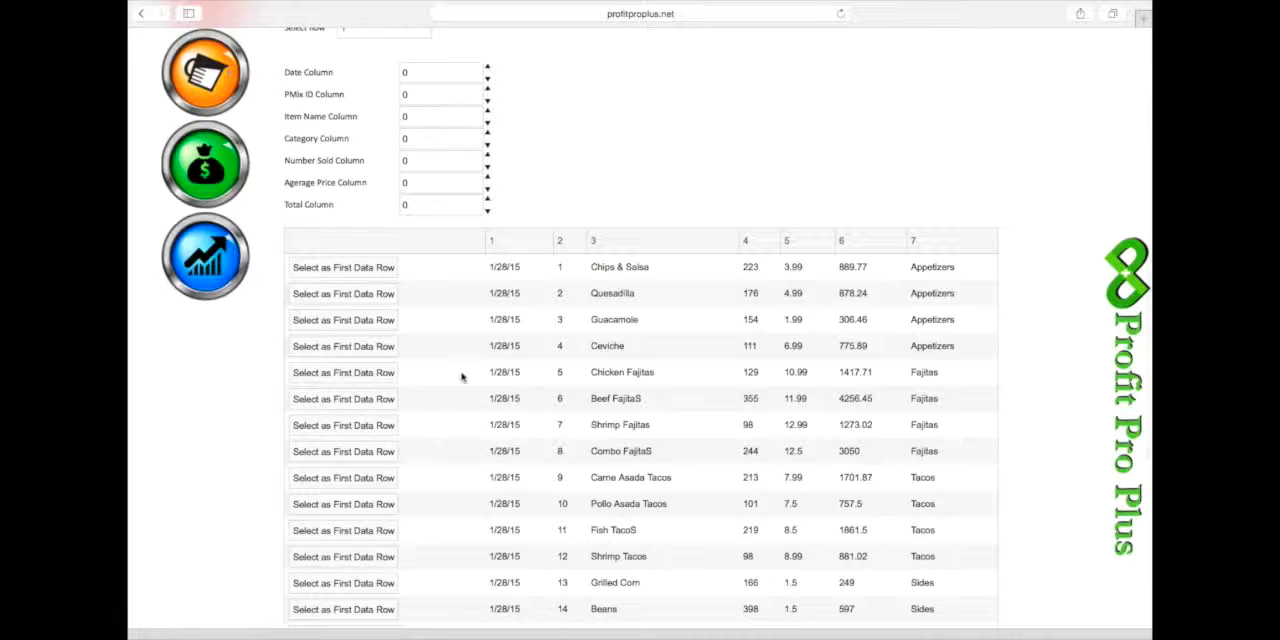
{"action": "scroll", "coordinate": [410, 190], "scroll_direction": "up", "scroll_amount": 1}
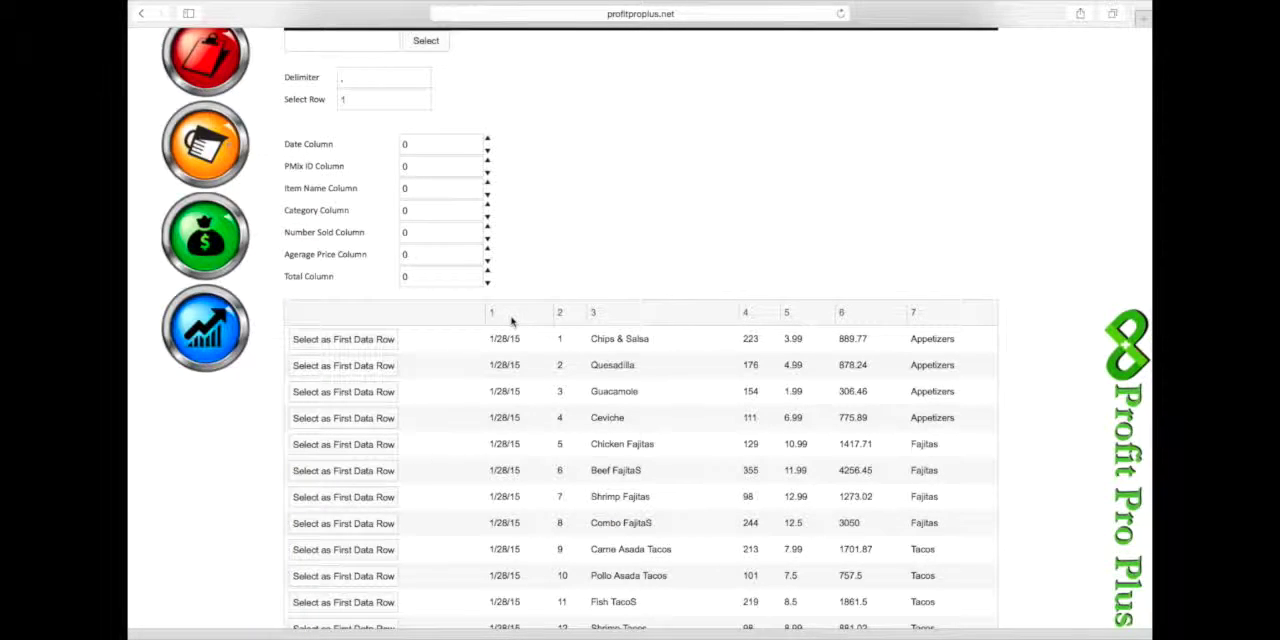
{"action": "left_click", "coordinate": [416, 146]}
{"action": "type", "text": "1"}
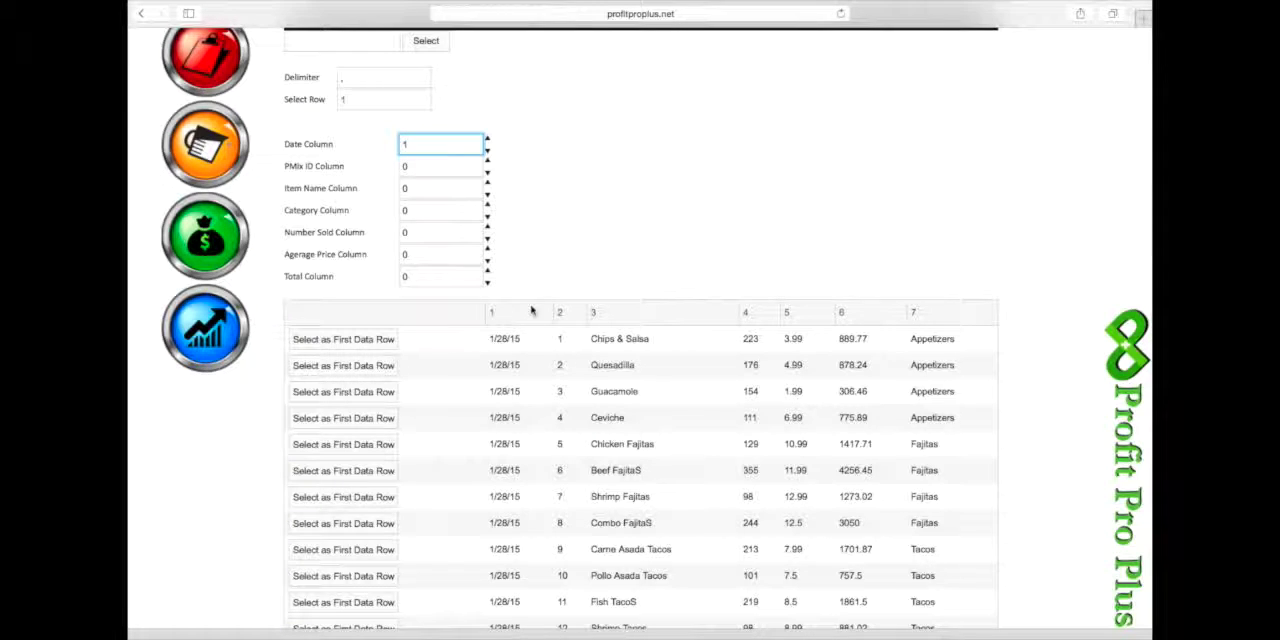
{"action": "scroll", "coordinate": [570, 405], "scroll_direction": "down", "scroll_amount": 5}
{"action": "scroll", "coordinate": [570, 405], "scroll_direction": "down", "scroll_amount": 3}
{"action": "scroll", "coordinate": [570, 407], "scroll_direction": "up", "scroll_amount": 10}
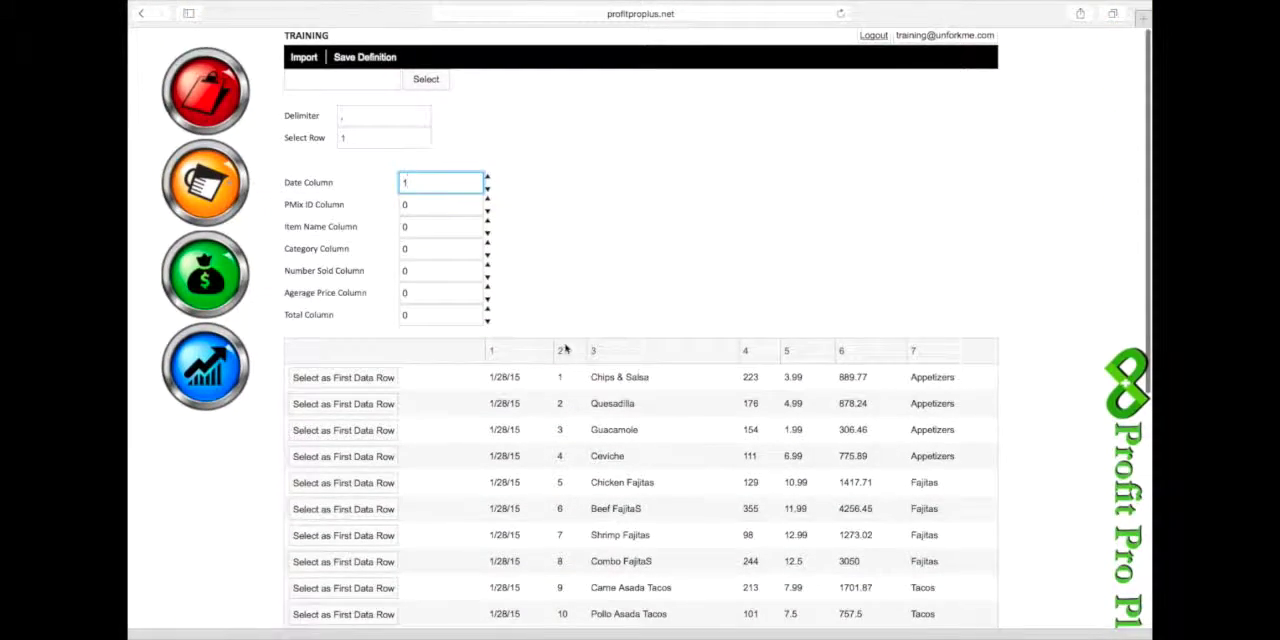
{"action": "left_click", "coordinate": [414, 206]}
{"action": "type", "text": "2"}
{"action": "left_click", "coordinate": [424, 230]}
{"action": "type", "text": "3"}
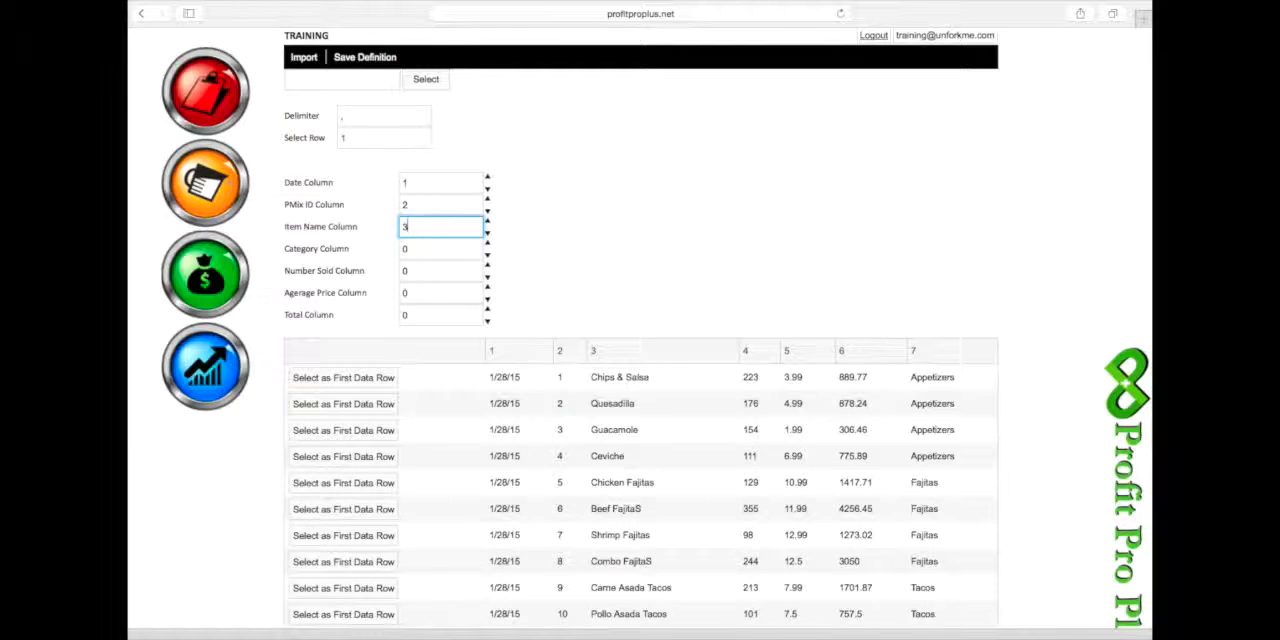
- Map the Category Column to 7, Number Sold to 4, Average Price to 5 and Total to 6, and save the definition
{"action": "left_click", "coordinate": [430, 251]}
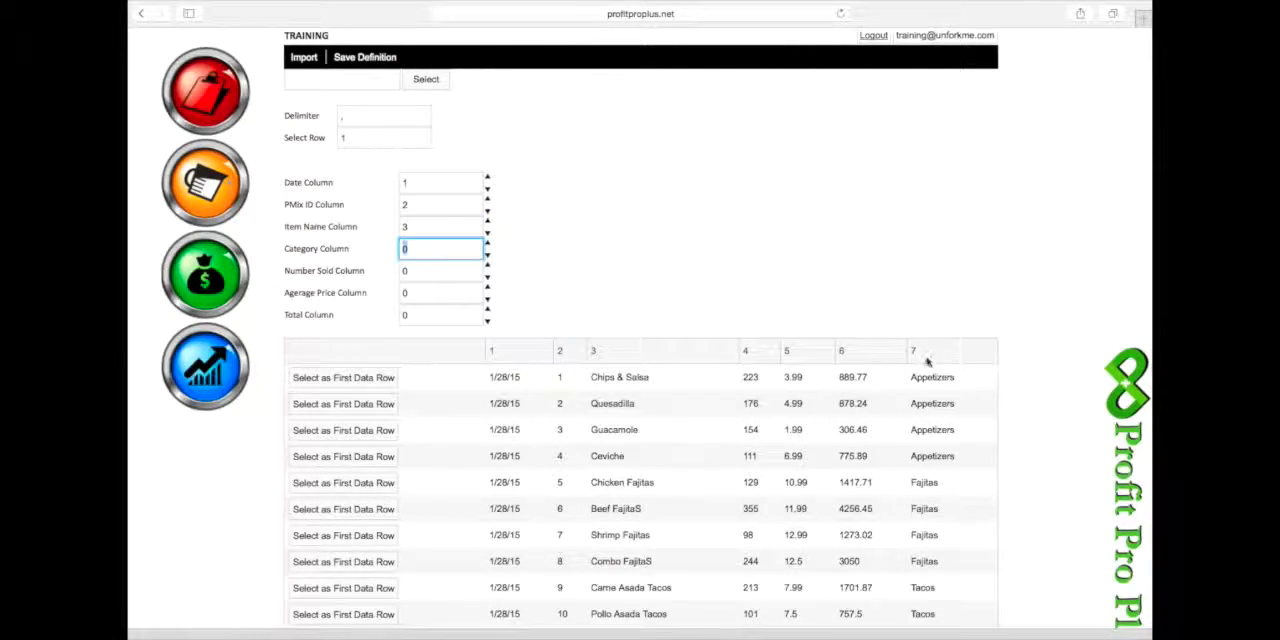
{"action": "type", "text": "7"}
{"action": "left_click", "coordinate": [435, 271]}
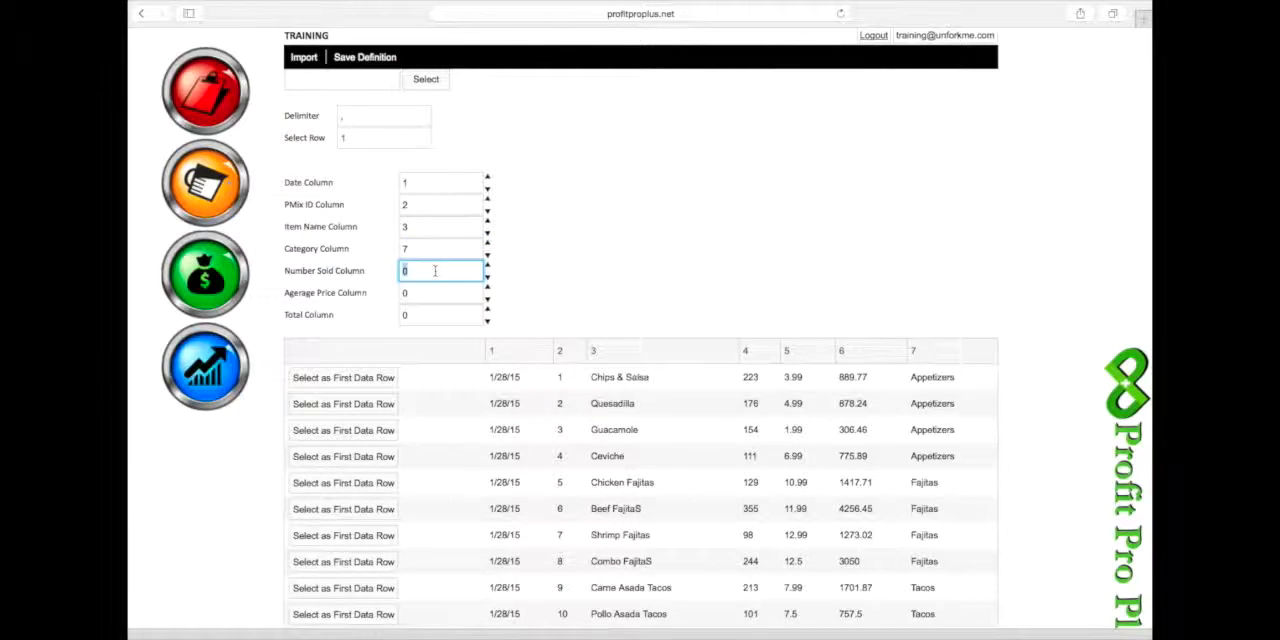
{"action": "type", "text": "4"}
{"action": "left_click", "coordinate": [432, 293]}
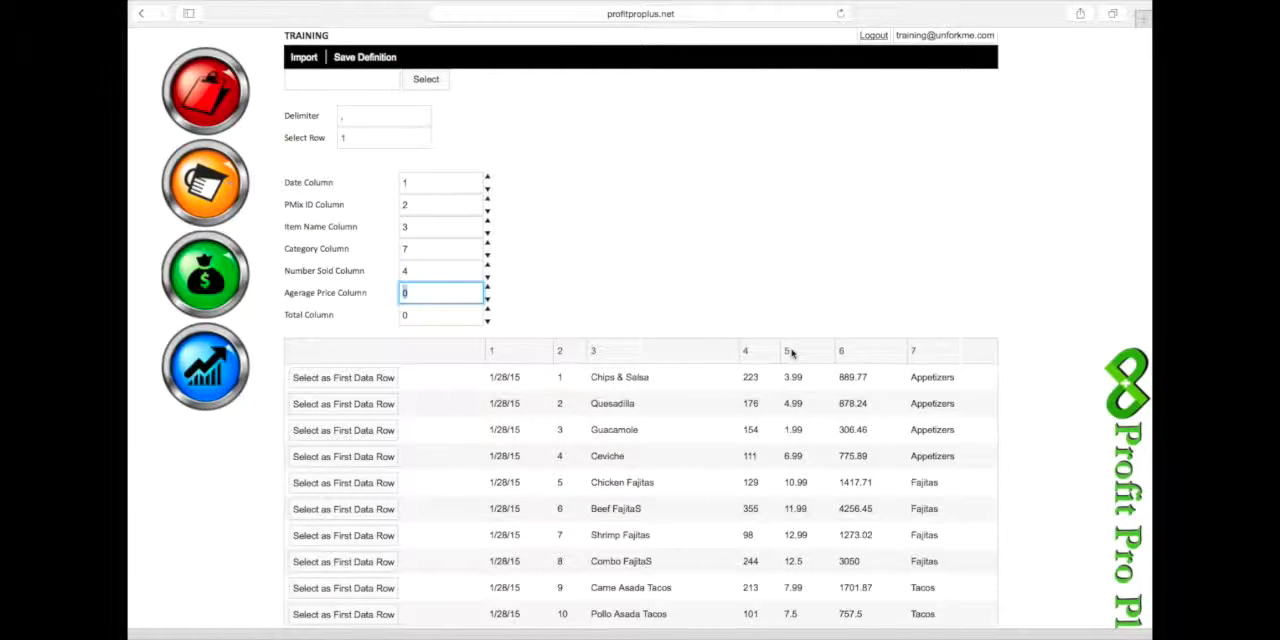
{"action": "type", "text": "5"}
{"action": "left_click", "coordinate": [443, 314]}
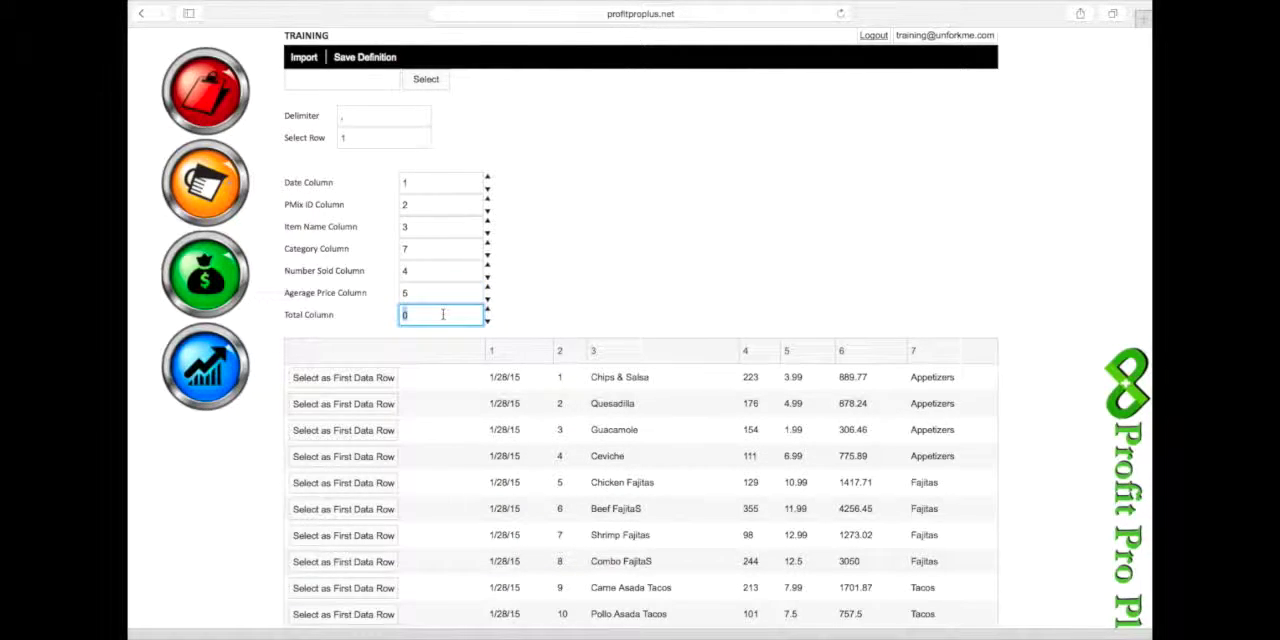
{"action": "type", "text": "6"}
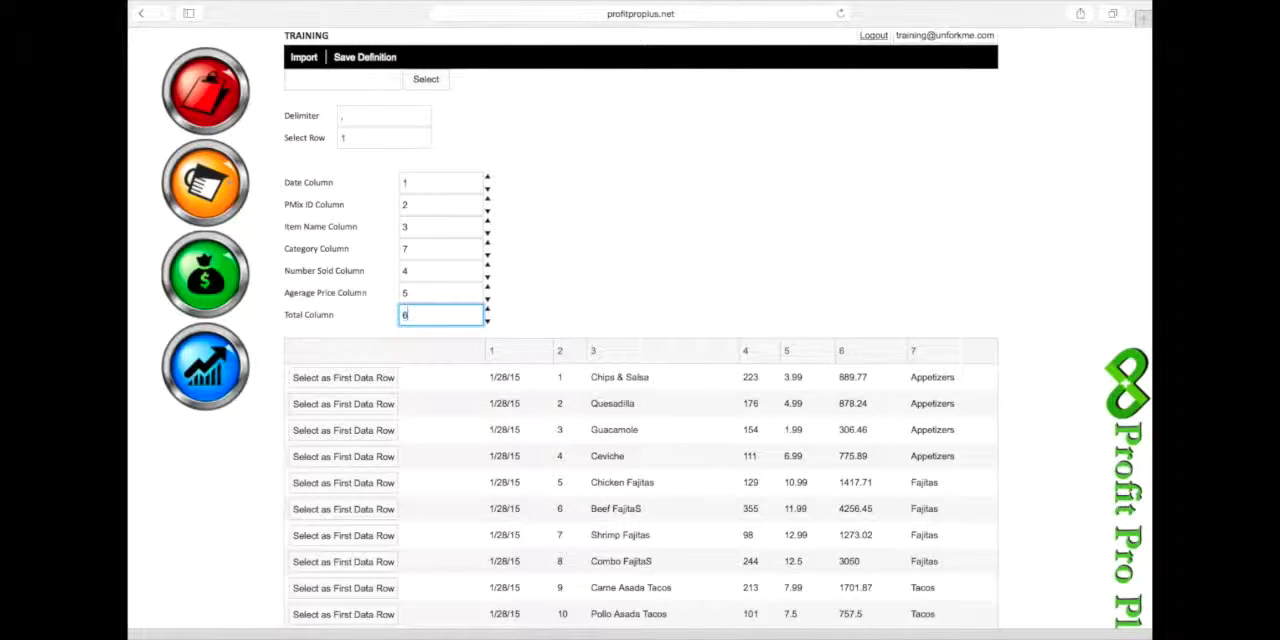
{"action": "left_click", "coordinate": [358, 59]}
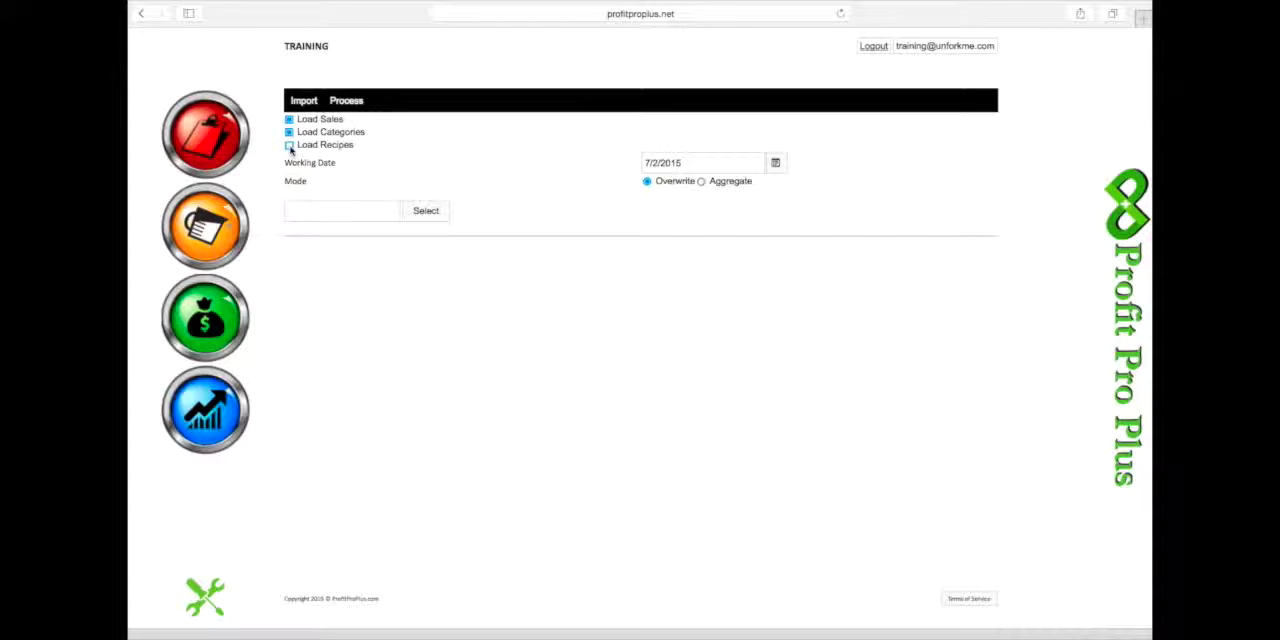
- Enable Load Recipes alongside sales and categories in the PMIX loader and import p3 Training Pmix 1.csv
{"action": "left_click", "coordinate": [289, 146]}
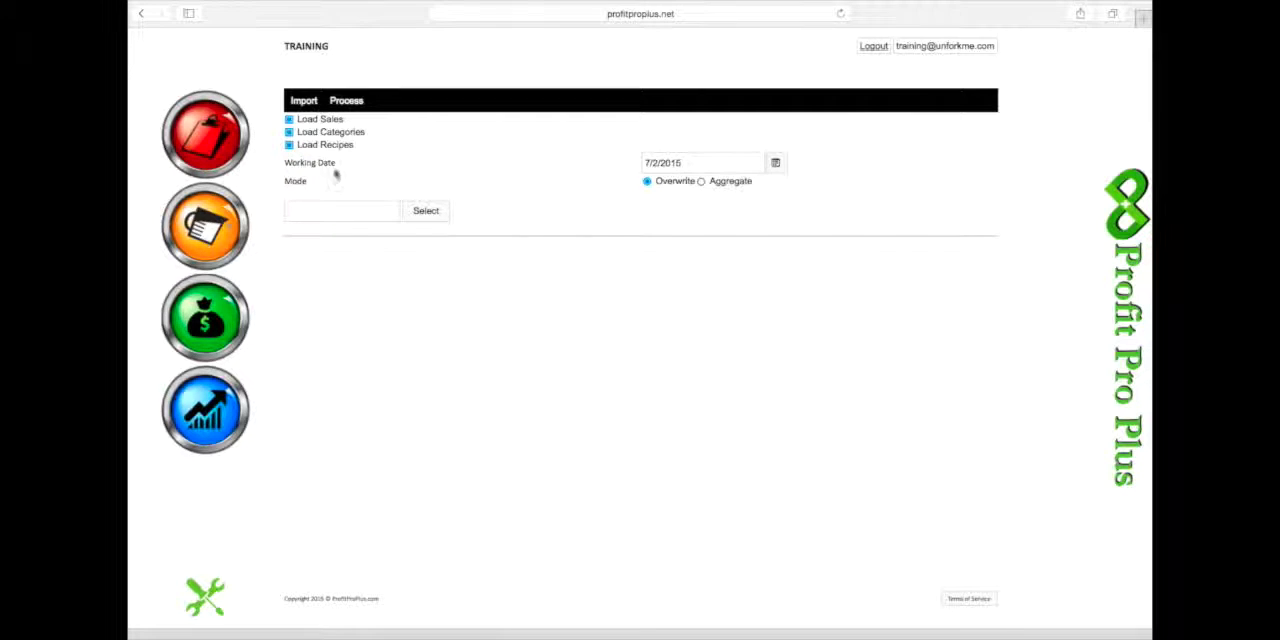
{"action": "left_click", "coordinate": [426, 212]}
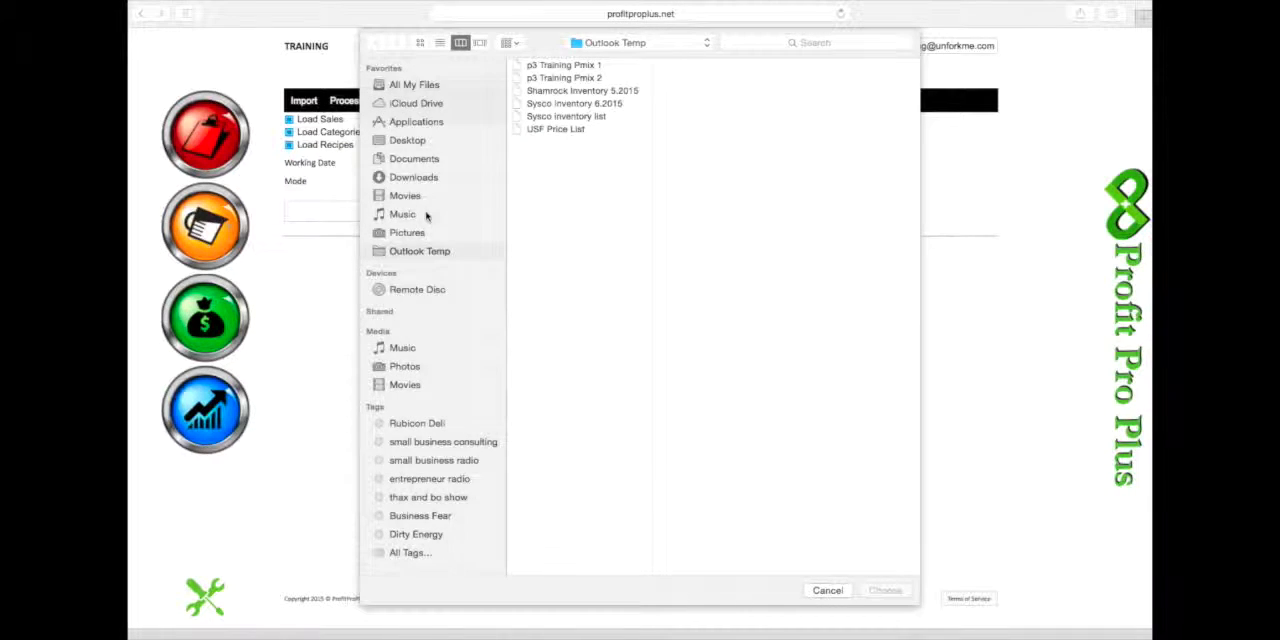
{"action": "left_click", "coordinate": [552, 65]}
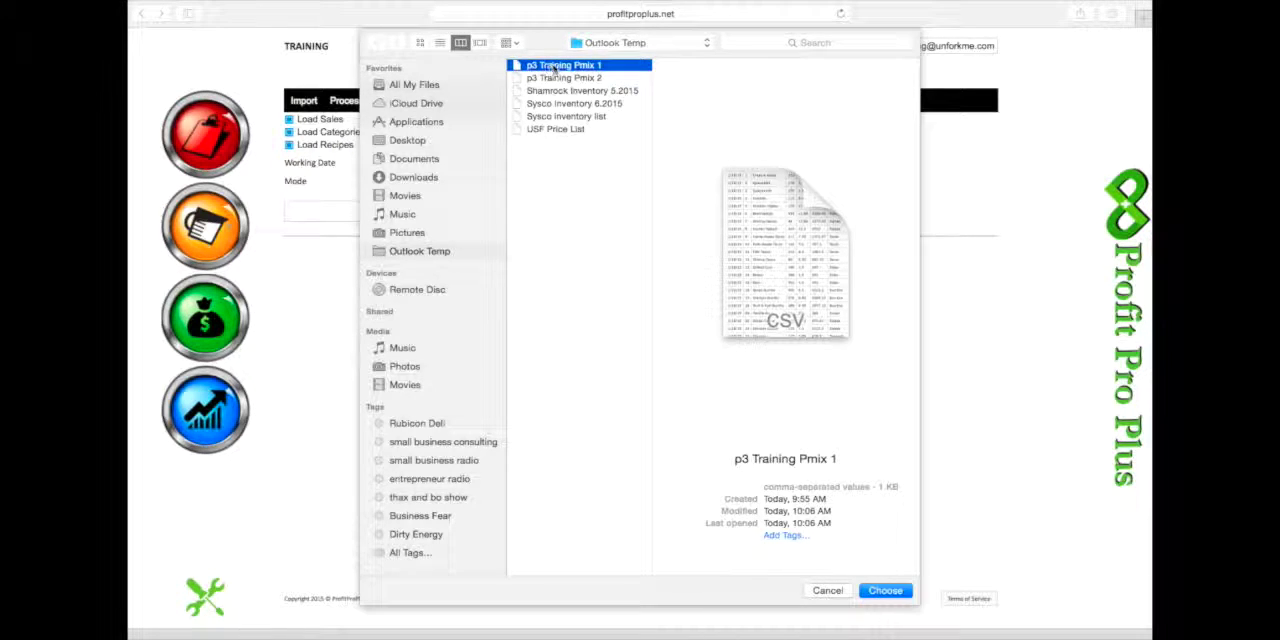
{"action": "left_click", "coordinate": [885, 591]}
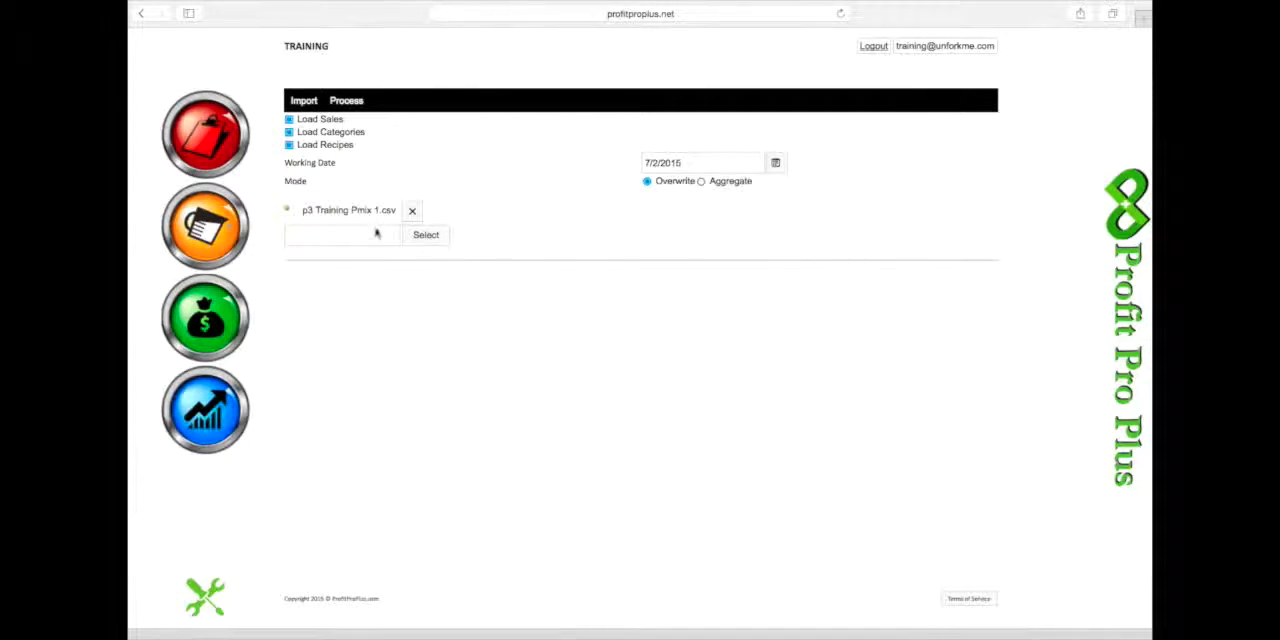
{"action": "left_click", "coordinate": [304, 102]}
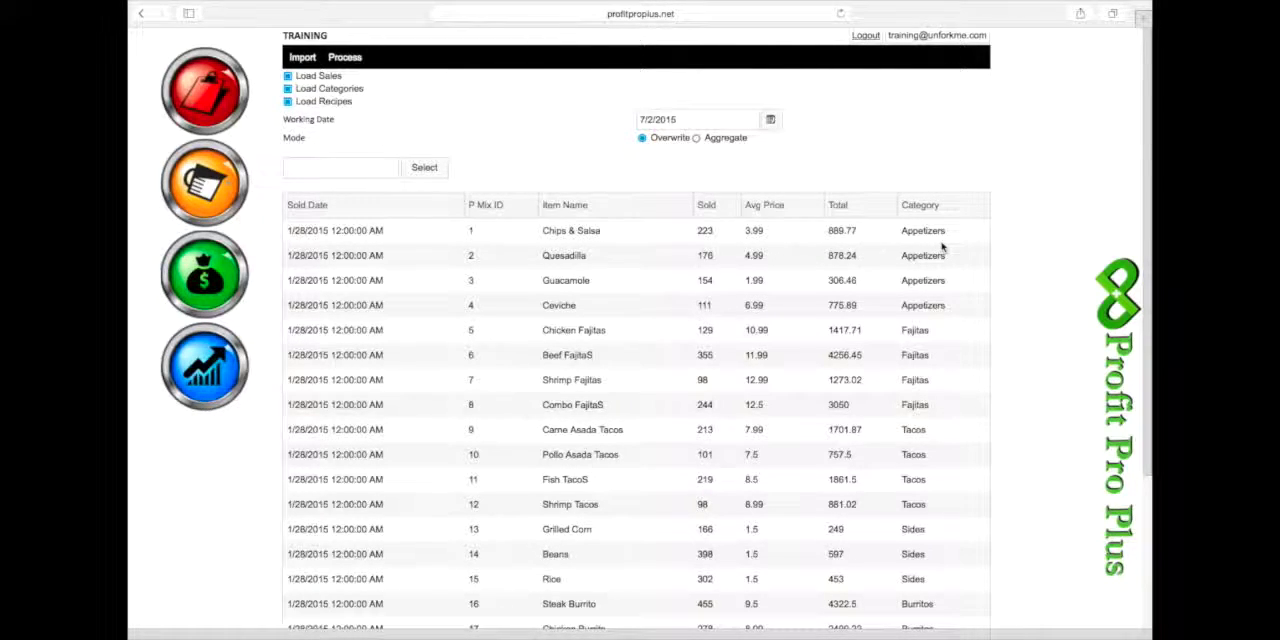
- Set the working date to 1/28/2015 with the Overwrite mode and process the imported sales data
{"action": "triple_click", "coordinate": [681, 118]}
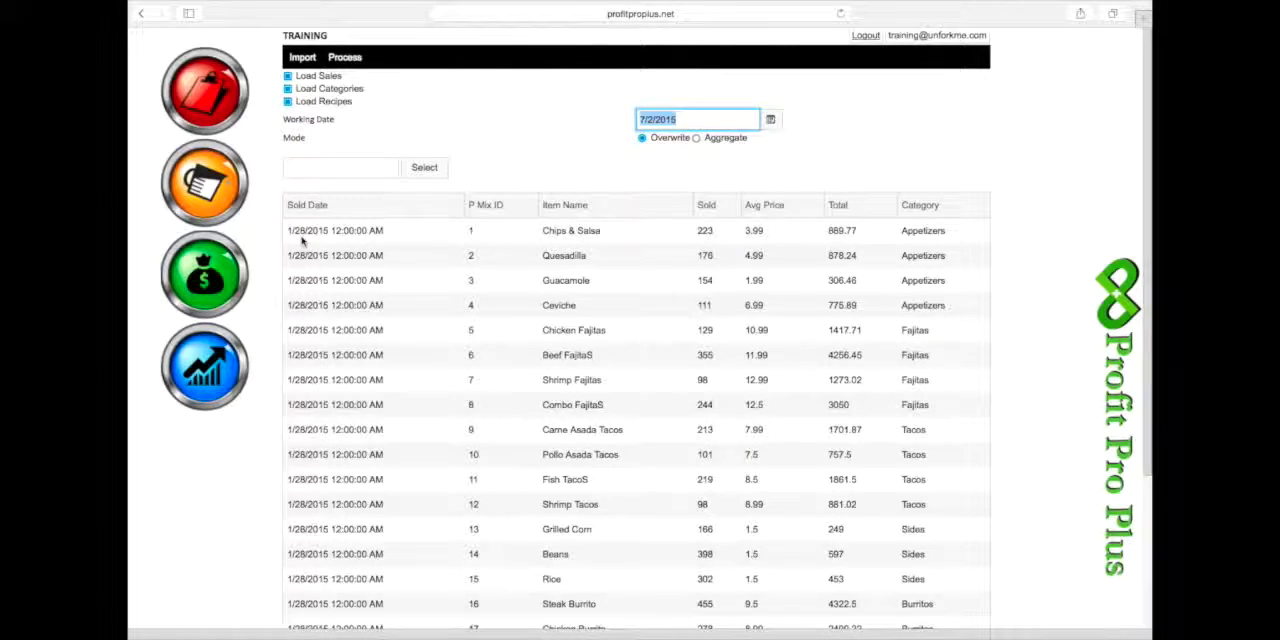
{"action": "type", "text": "1/28/2015"}
{"action": "left_click", "coordinate": [642, 137]}
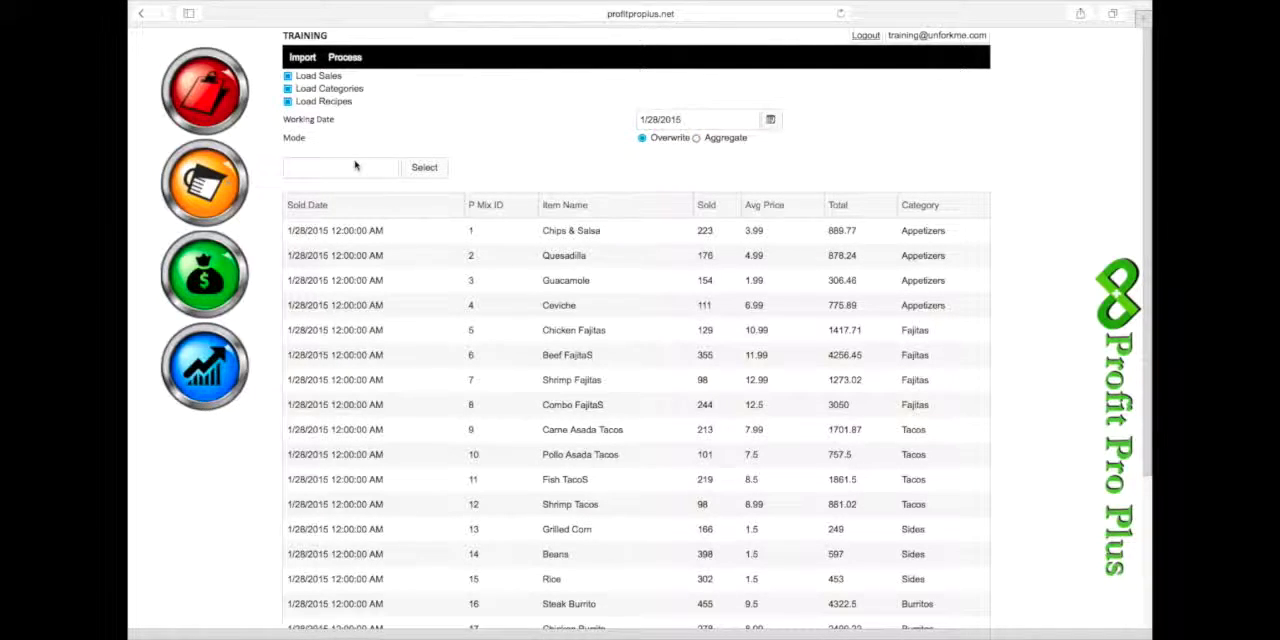
{"action": "left_click", "coordinate": [346, 58]}
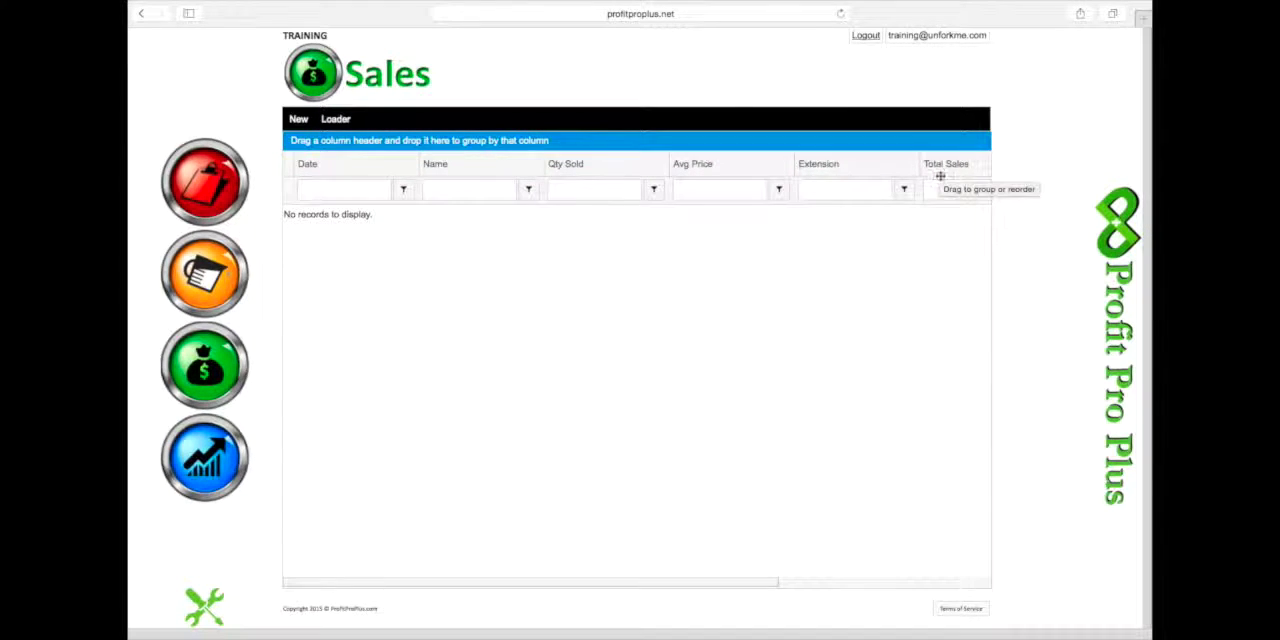
- Examine the remaining columns of the Sales table, beyond Total Sales
{"action": "scroll", "coordinate": [928, 267], "scroll_direction": "right", "scroll_amount": 1}
{"action": "scroll", "coordinate": [928, 267], "scroll_direction": "right", "scroll_amount": 5}
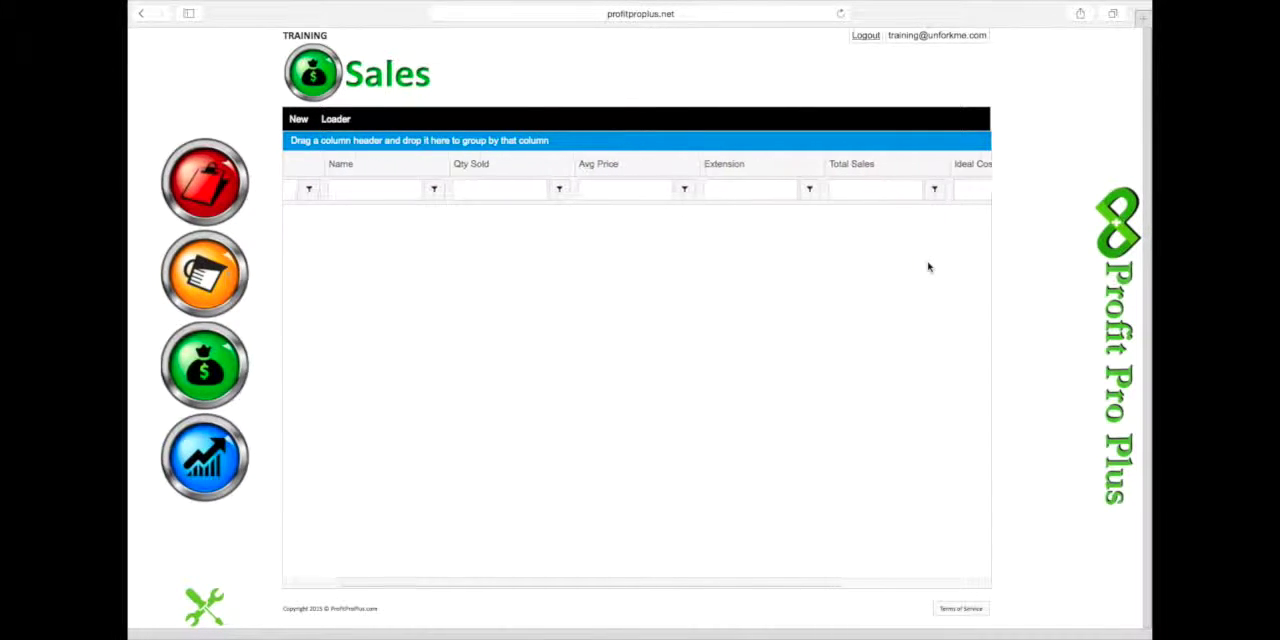
{"action": "scroll", "coordinate": [928, 267], "scroll_direction": "right", "scroll_amount": 3}
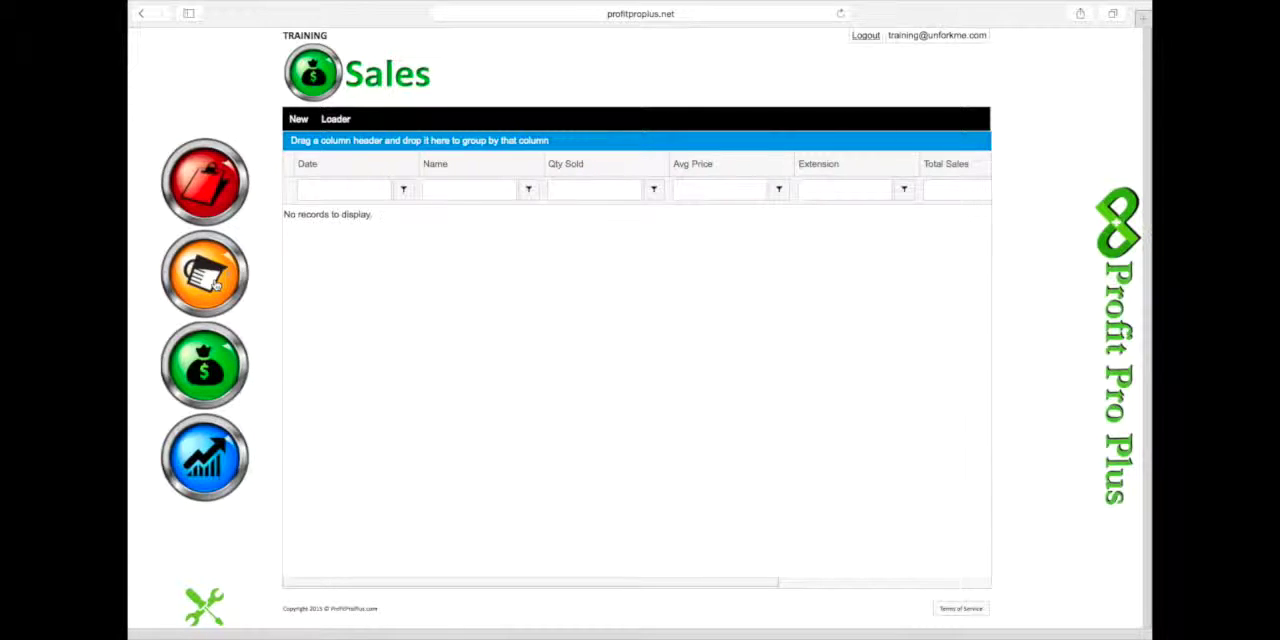
- Open Recipes and check the recipes in the Burritos, Fajitas, Sides, Soups and Tacos categories under Menu Recipes
{"action": "left_click", "coordinate": [213, 283]}
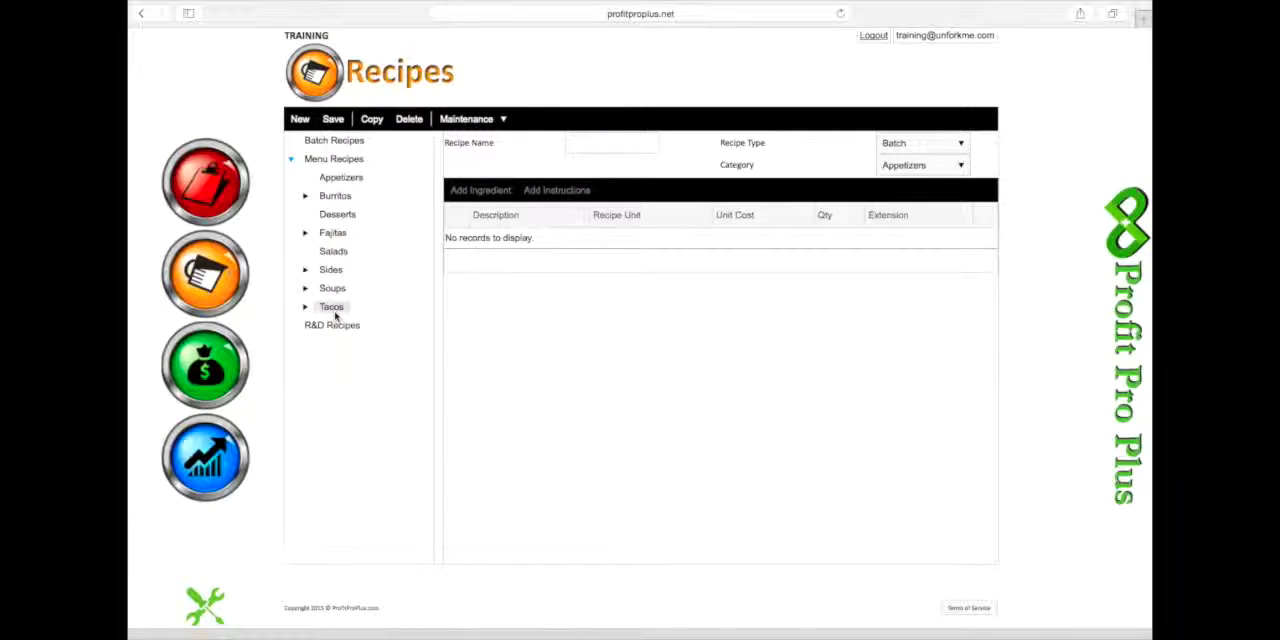
{"action": "left_click", "coordinate": [306, 196]}
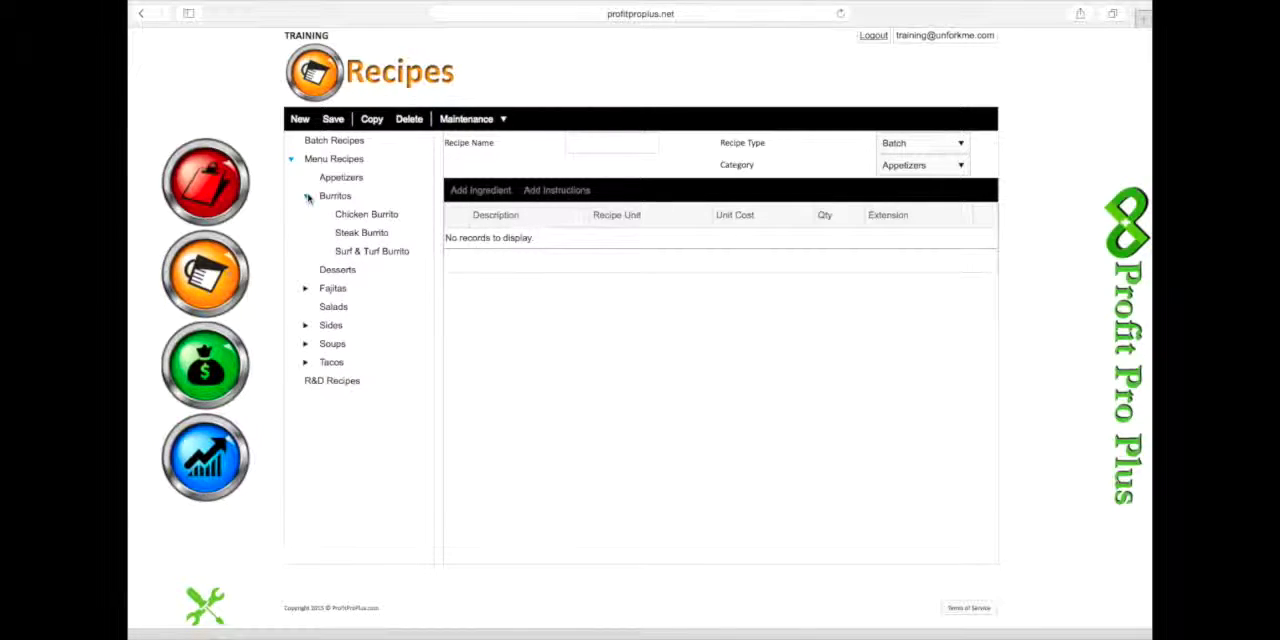
{"action": "left_click", "coordinate": [305, 289]}
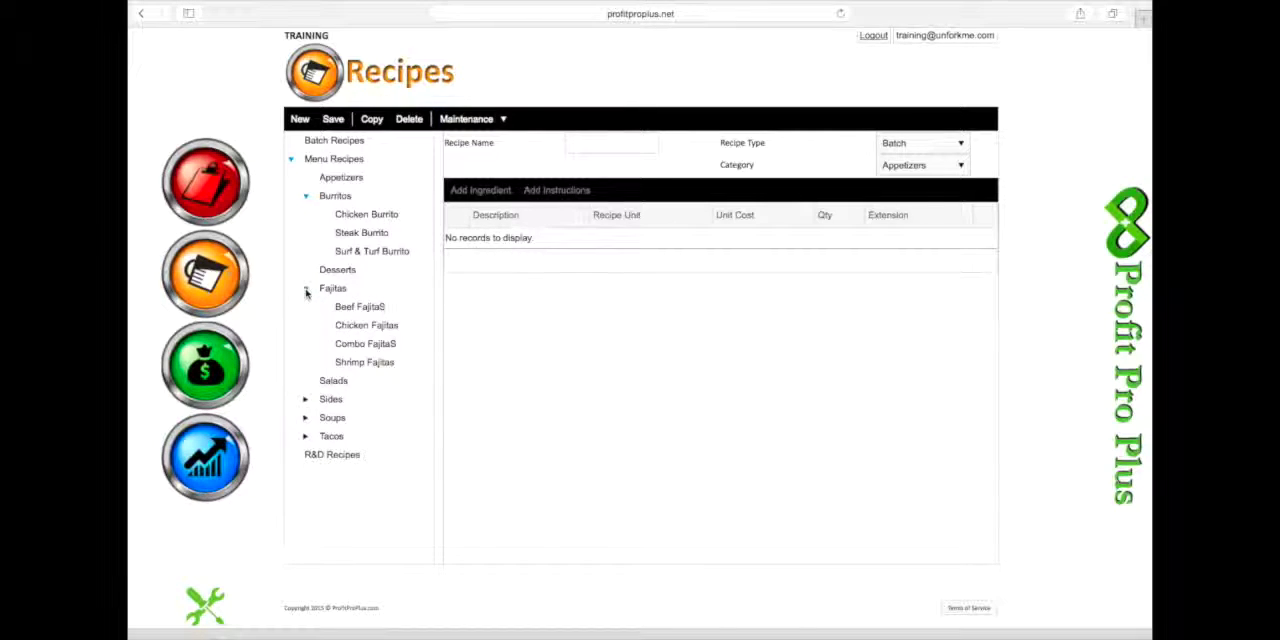
{"action": "left_click", "coordinate": [305, 400]}
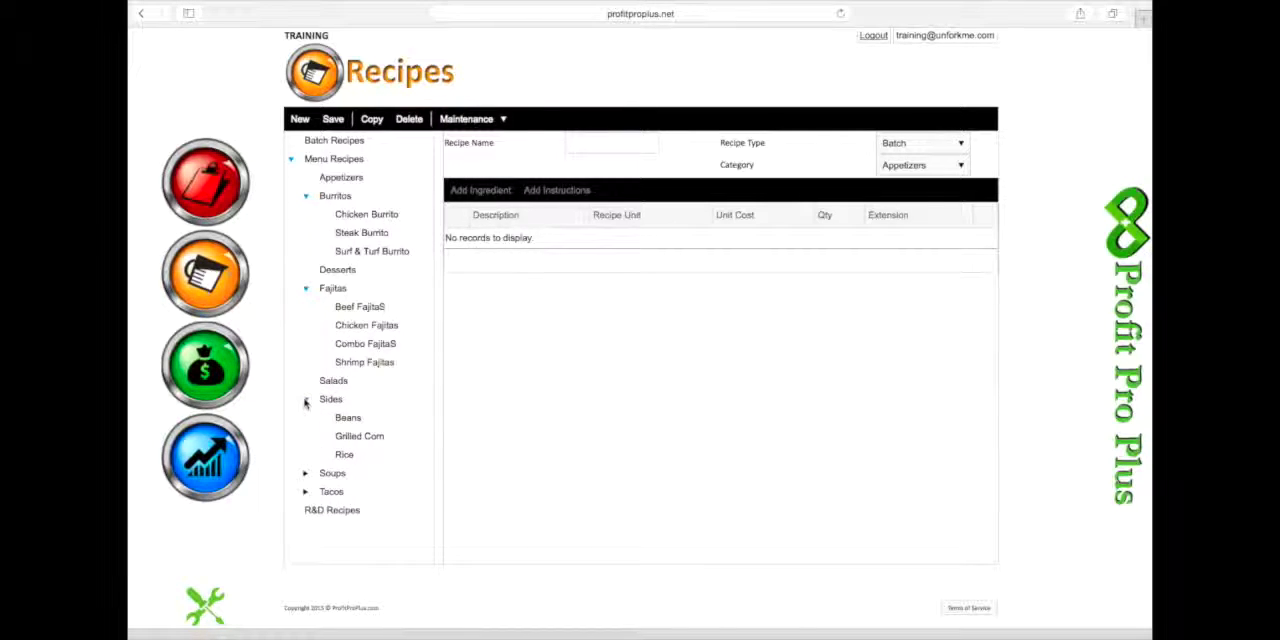
{"action": "left_click", "coordinate": [306, 474]}
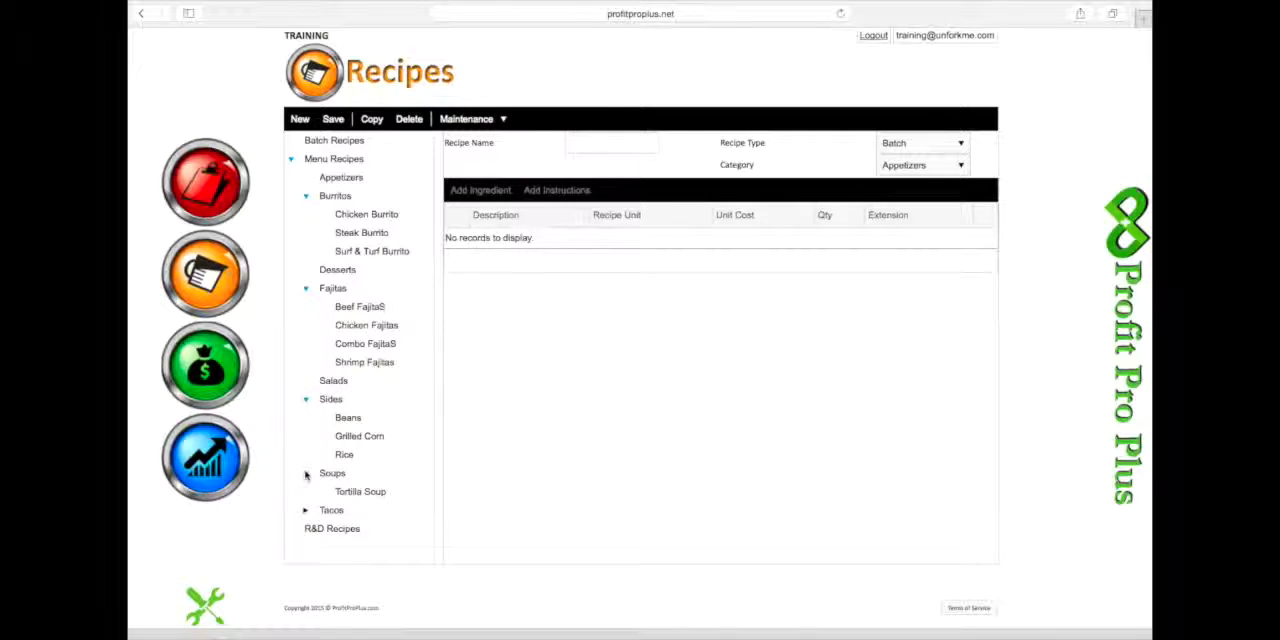
{"action": "left_click", "coordinate": [305, 510]}
{"action": "scroll", "coordinate": [305, 513], "scroll_direction": "down", "scroll_amount": 2}
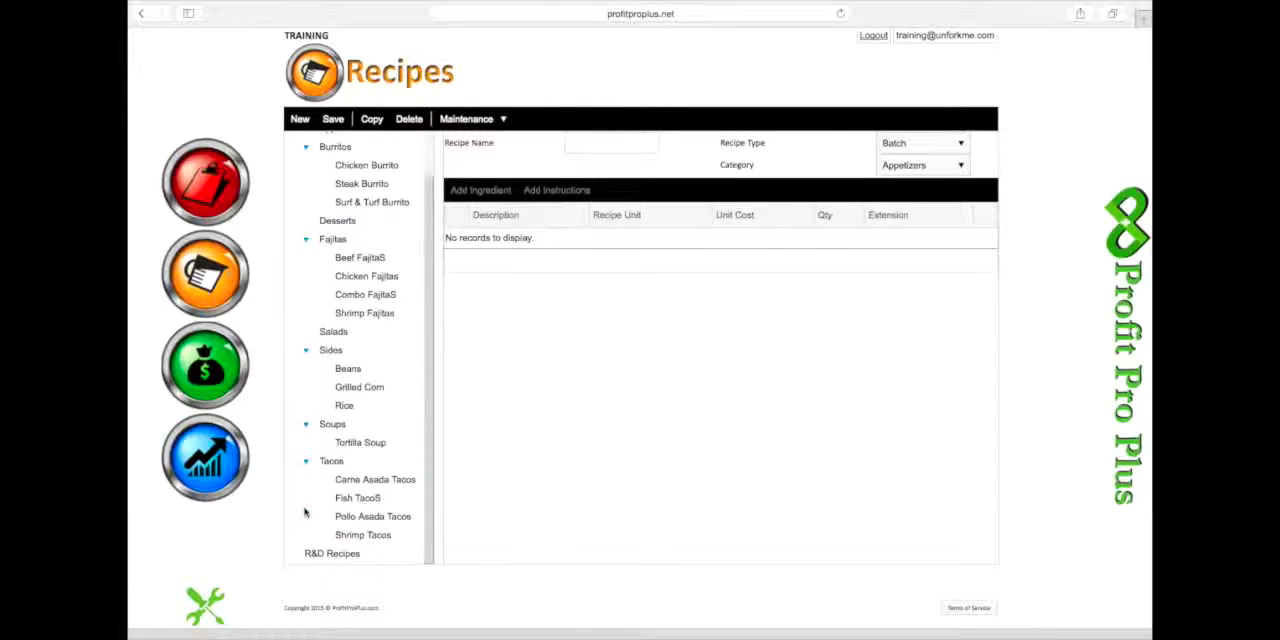
{"action": "scroll", "coordinate": [305, 512], "scroll_direction": "up", "scroll_amount": 2}
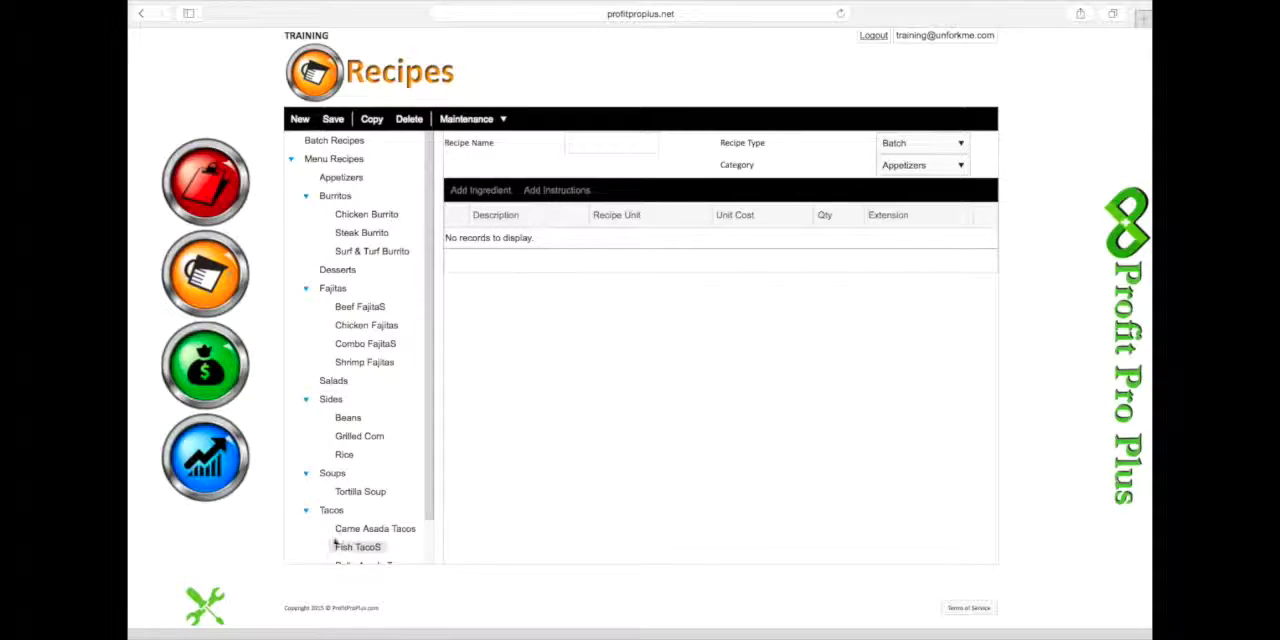
- Inspect the Chicken Burrito recipe's PMix item and ingredient list, and check the Sales page for records
{"action": "left_click", "coordinate": [364, 217]}
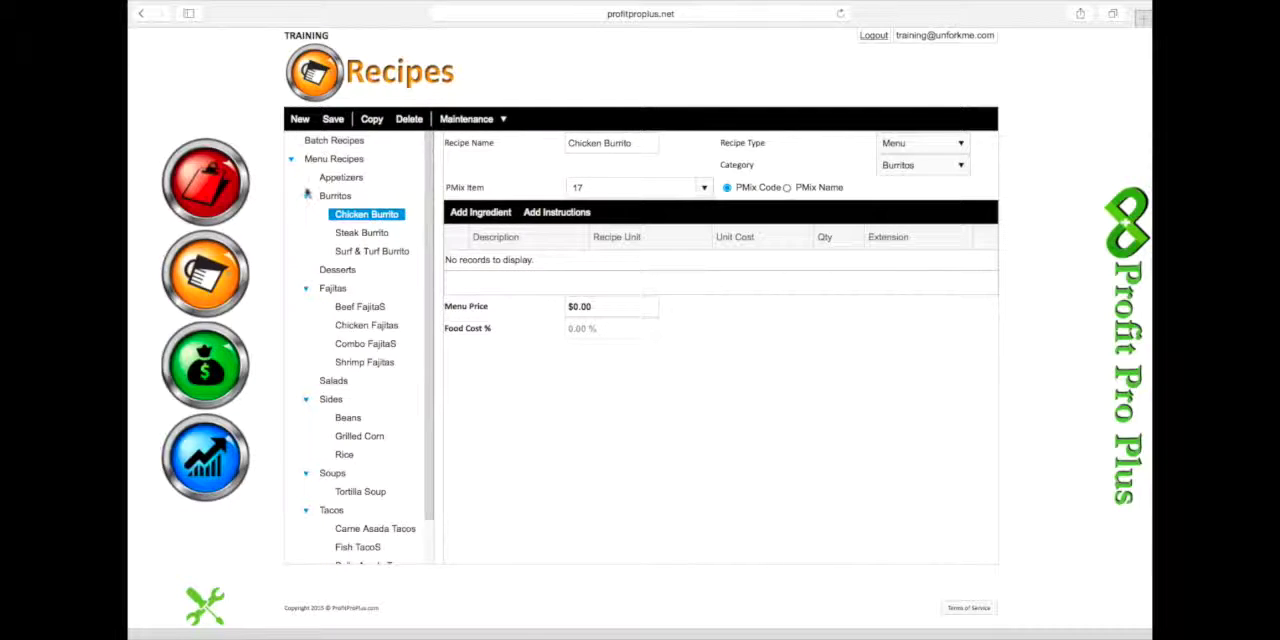
{"action": "left_click", "coordinate": [203, 368]}
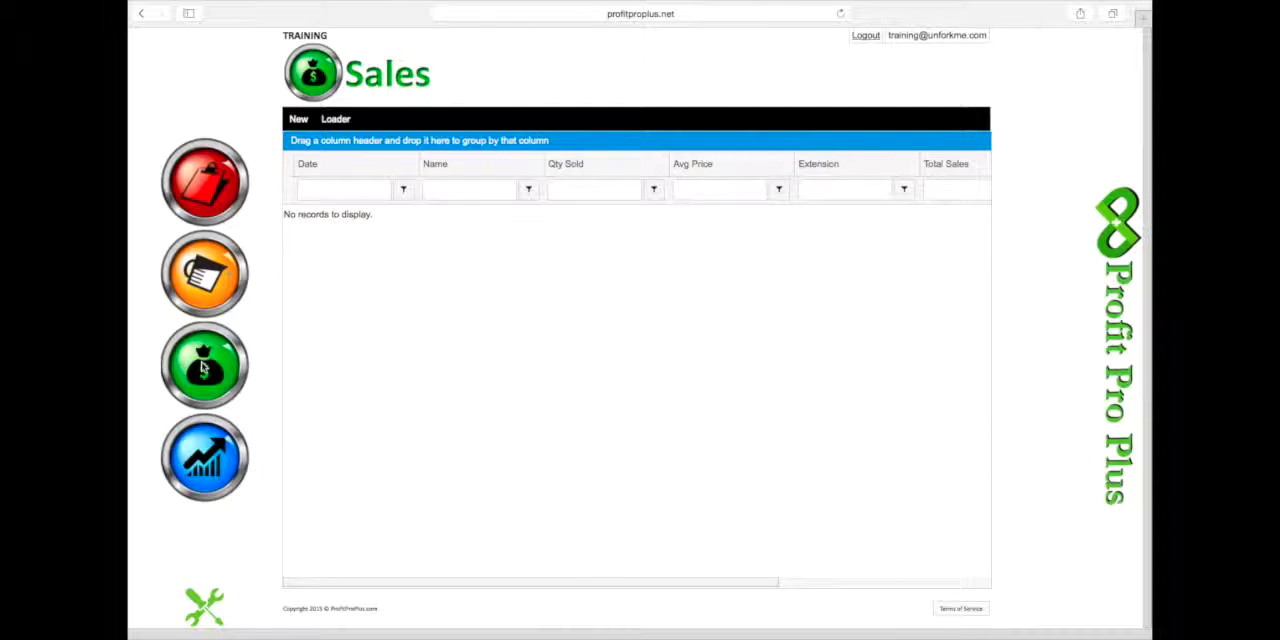
- Return to Recipes and inspect the Chips & Salsa and Guacamole recipes in the Appetizers category of Menu Recipes
{"action": "left_click", "coordinate": [204, 274]}
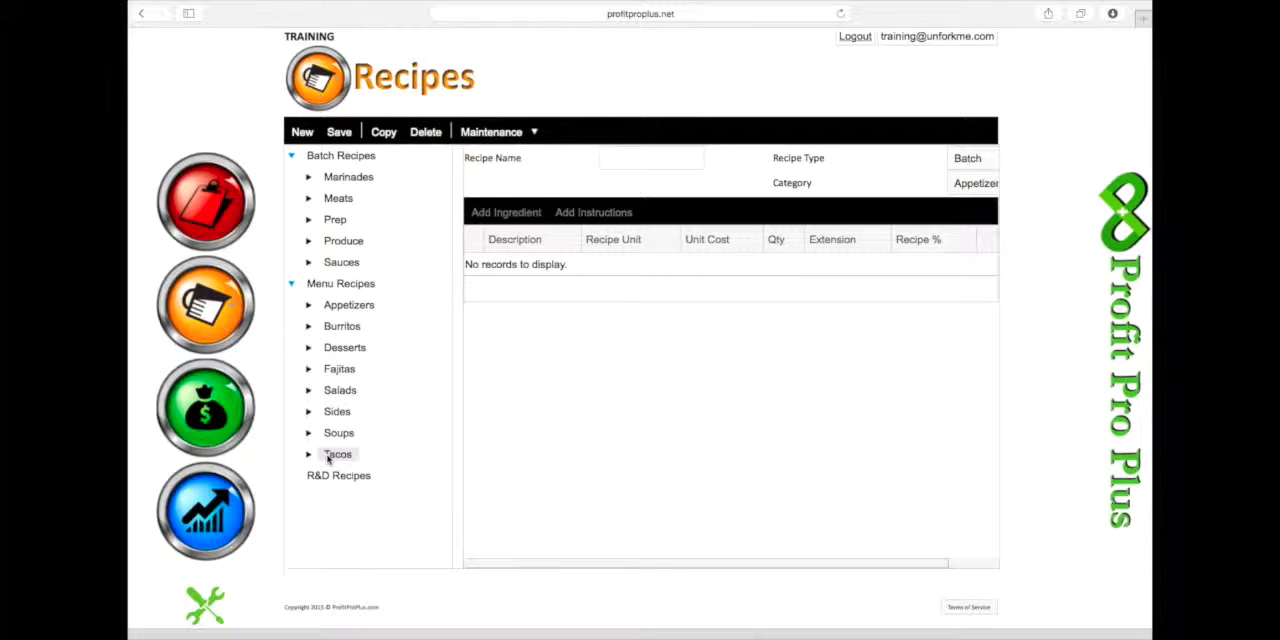
{"action": "left_click", "coordinate": [308, 305]}
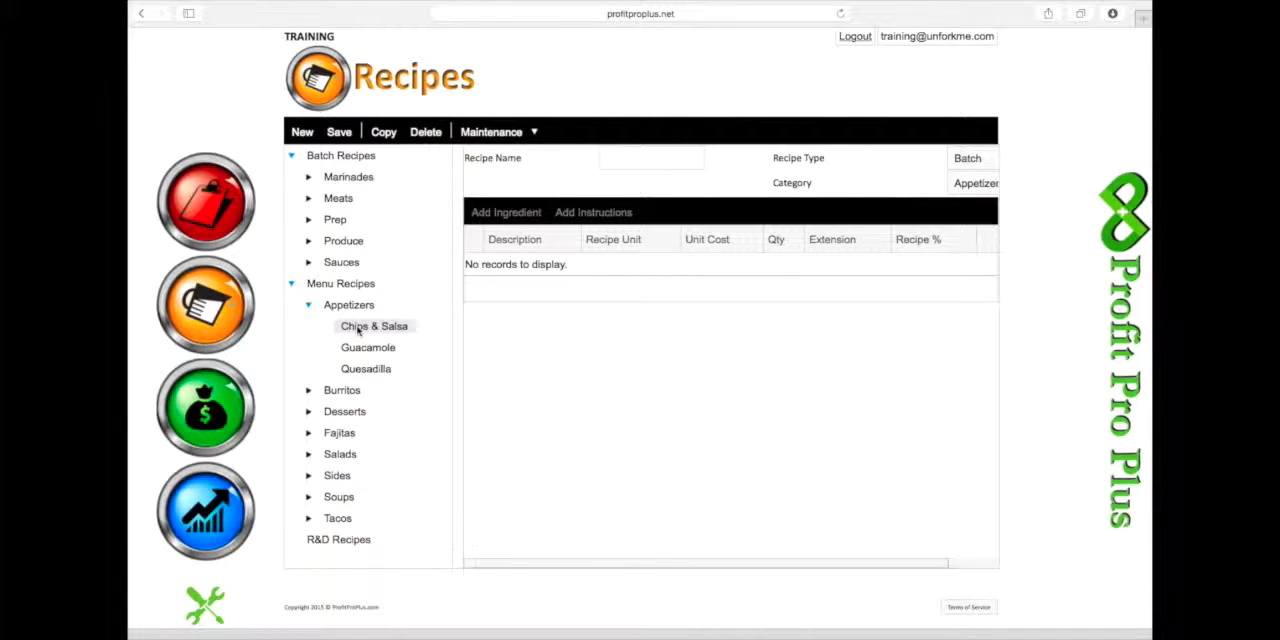
{"action": "left_click", "coordinate": [346, 329]}
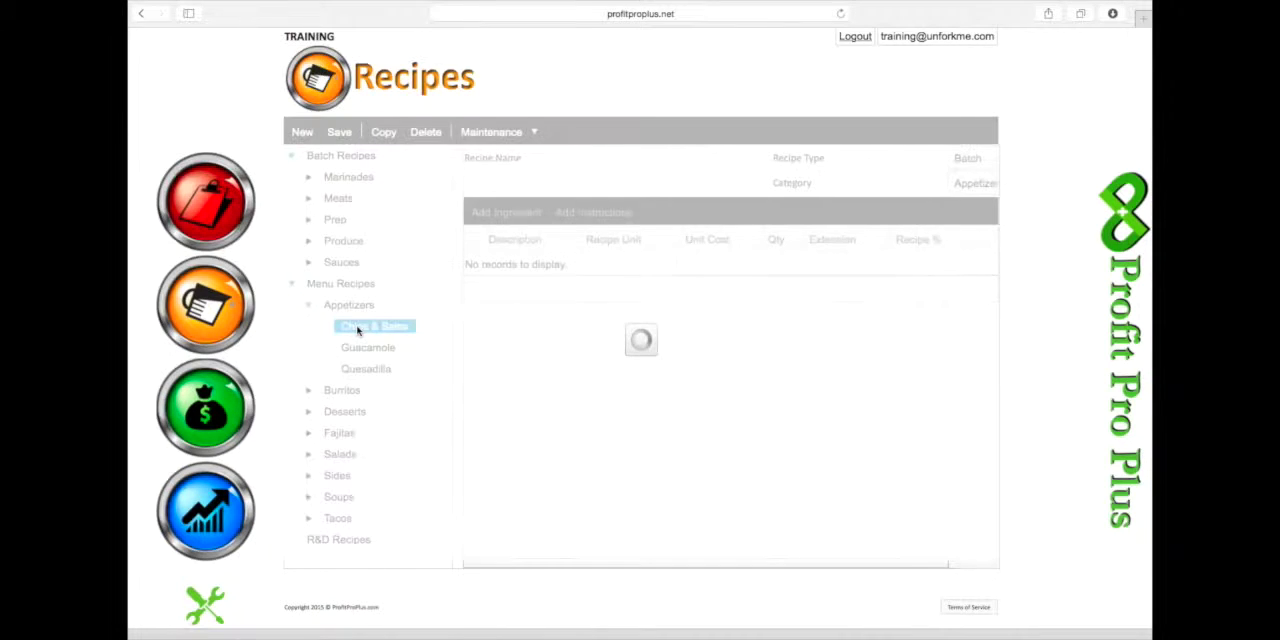
{"action": "left_click", "coordinate": [348, 348]}
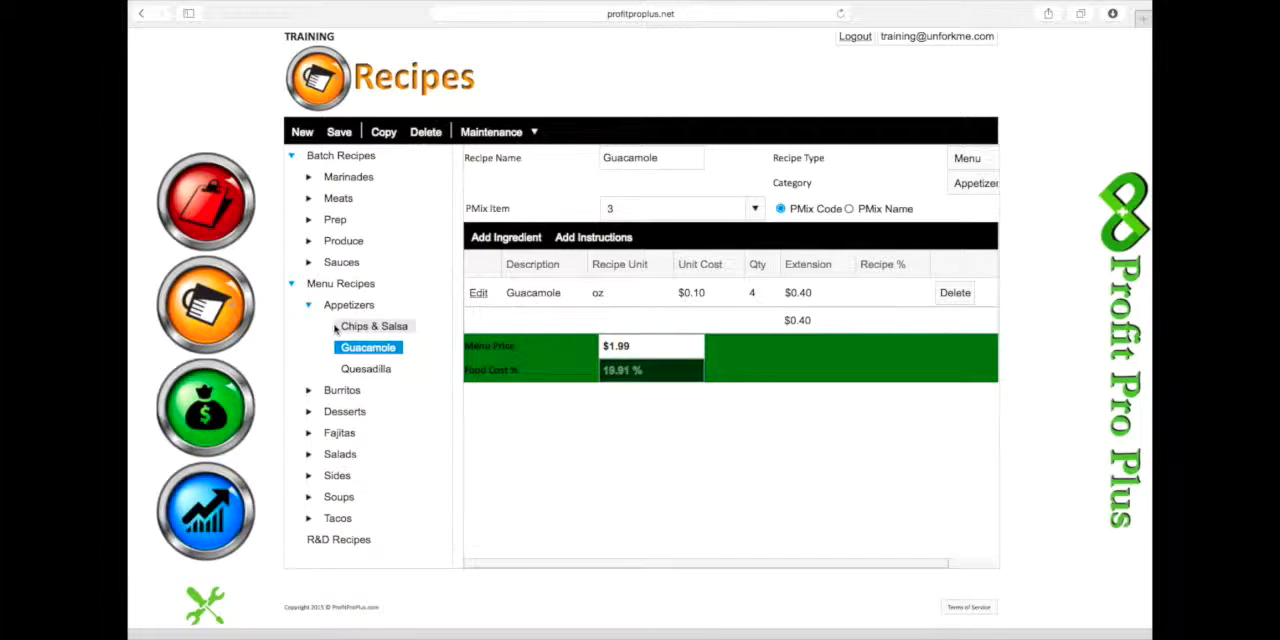
- Open Sales and review the 1/28/2015 item sales on both pages, returning to page 1
{"action": "left_click", "coordinate": [208, 410]}
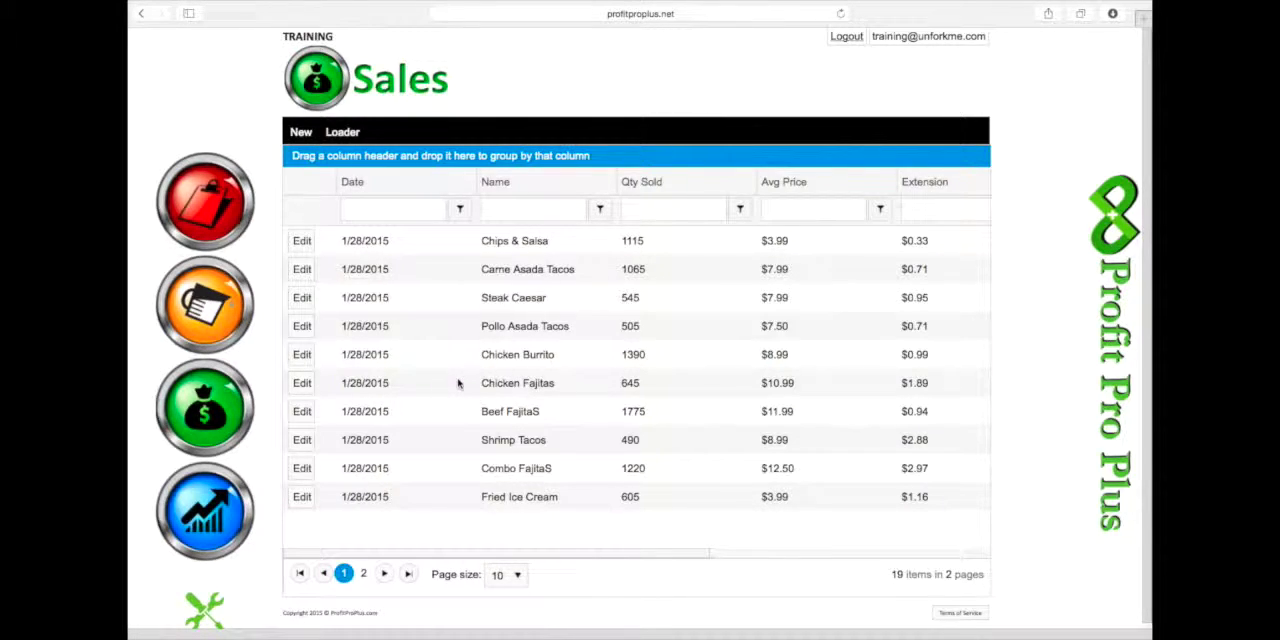
{"action": "left_click", "coordinate": [364, 574]}
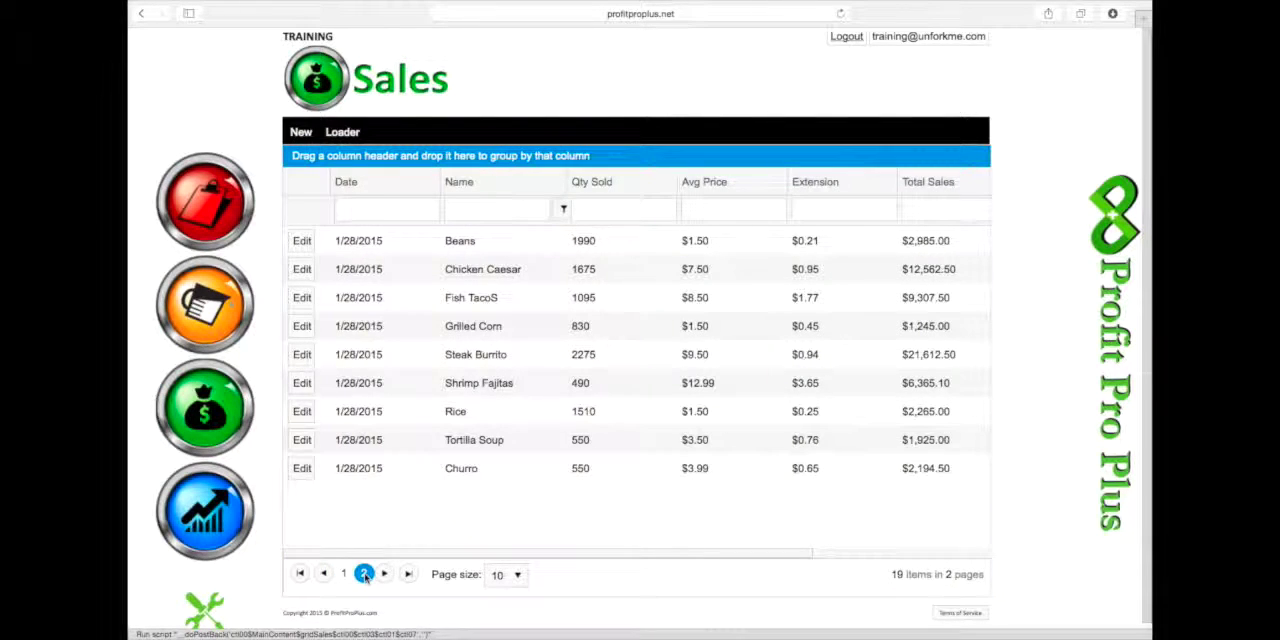
{"action": "left_click", "coordinate": [343, 574]}
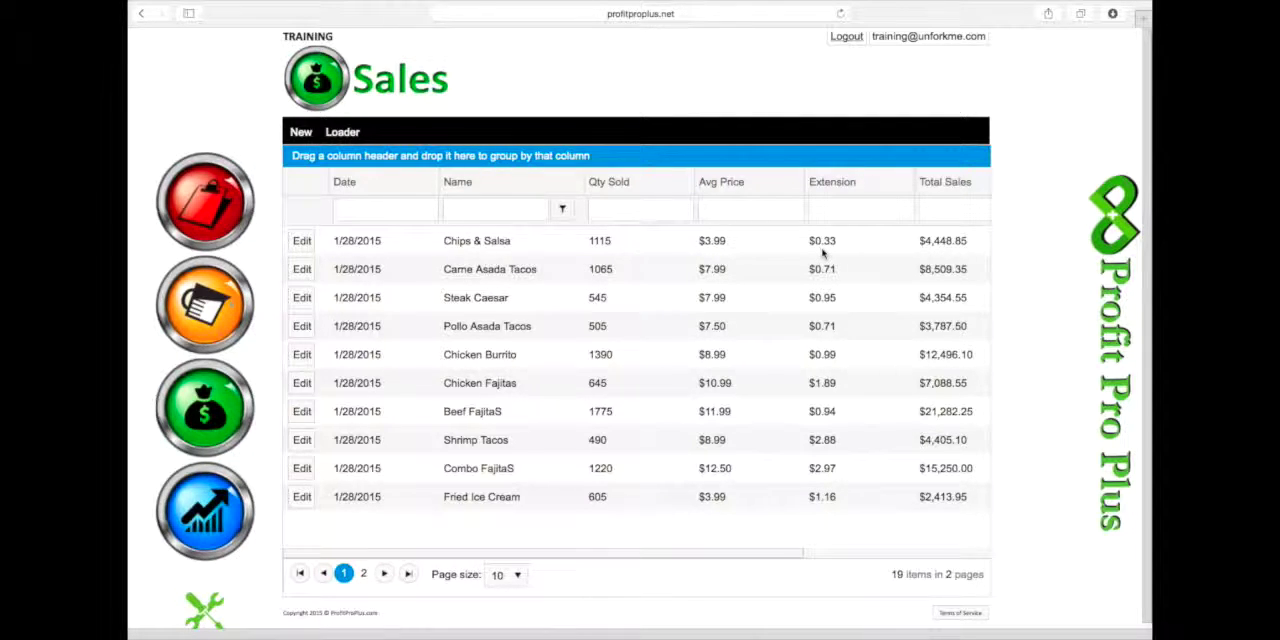
- Examine the Ideal Cost and Food Cost Perc columns for the items on both pages of the Sales table
{"action": "scroll", "coordinate": [822, 254], "scroll_direction": "right", "scroll_amount": 5}
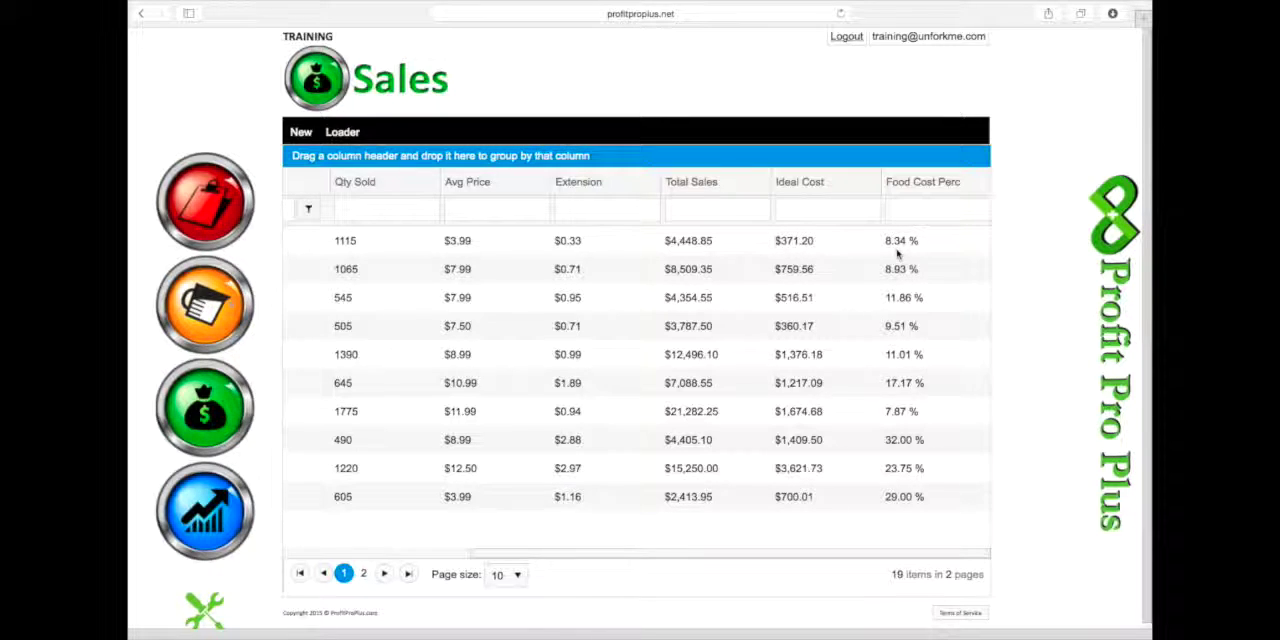
{"action": "scroll", "coordinate": [897, 260], "scroll_direction": "left", "scroll_amount": 1}
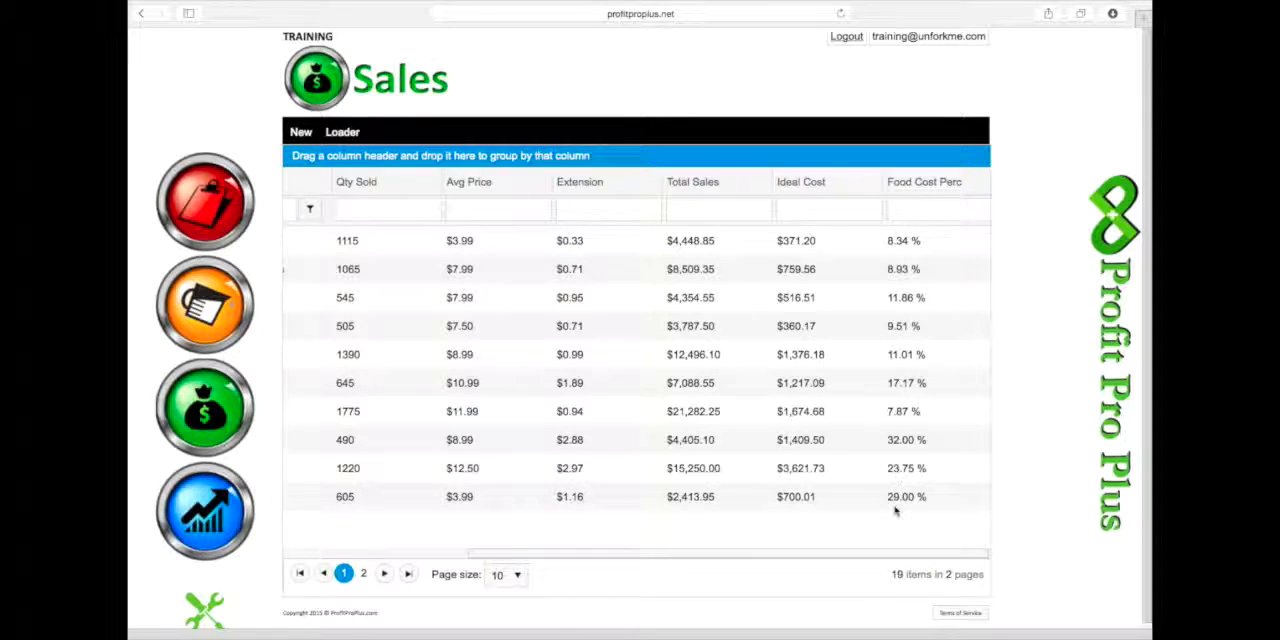
{"action": "left_click", "coordinate": [366, 575]}
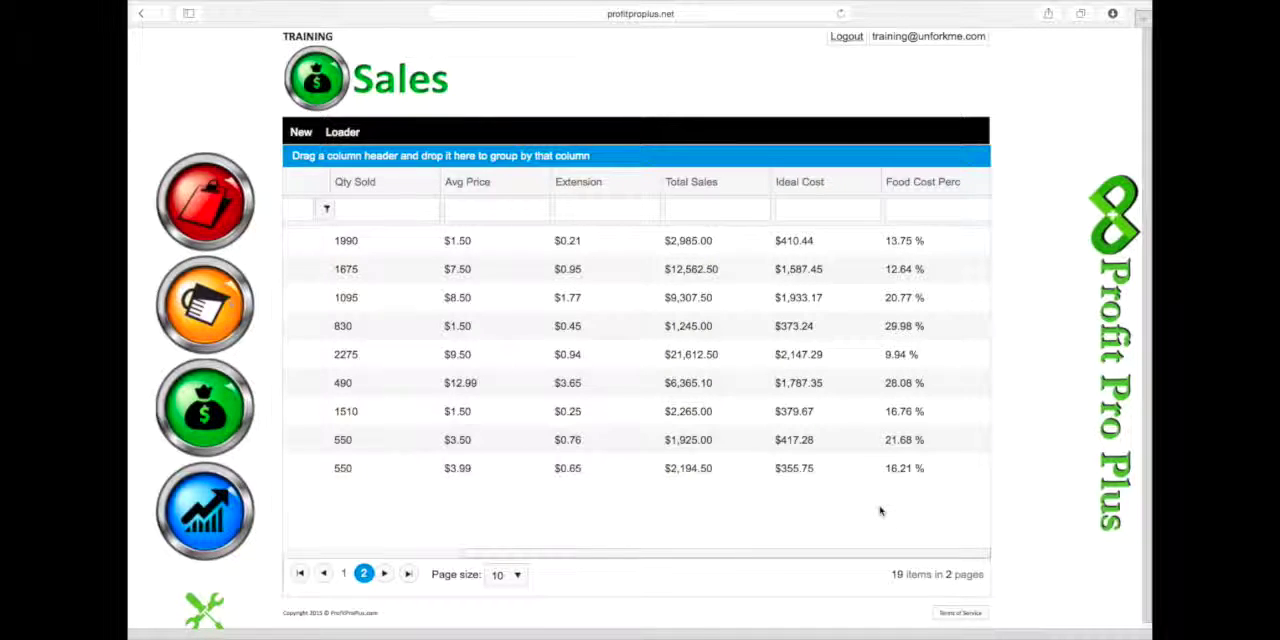
{"action": "scroll", "coordinate": [880, 511], "scroll_direction": "left", "scroll_amount": 5}
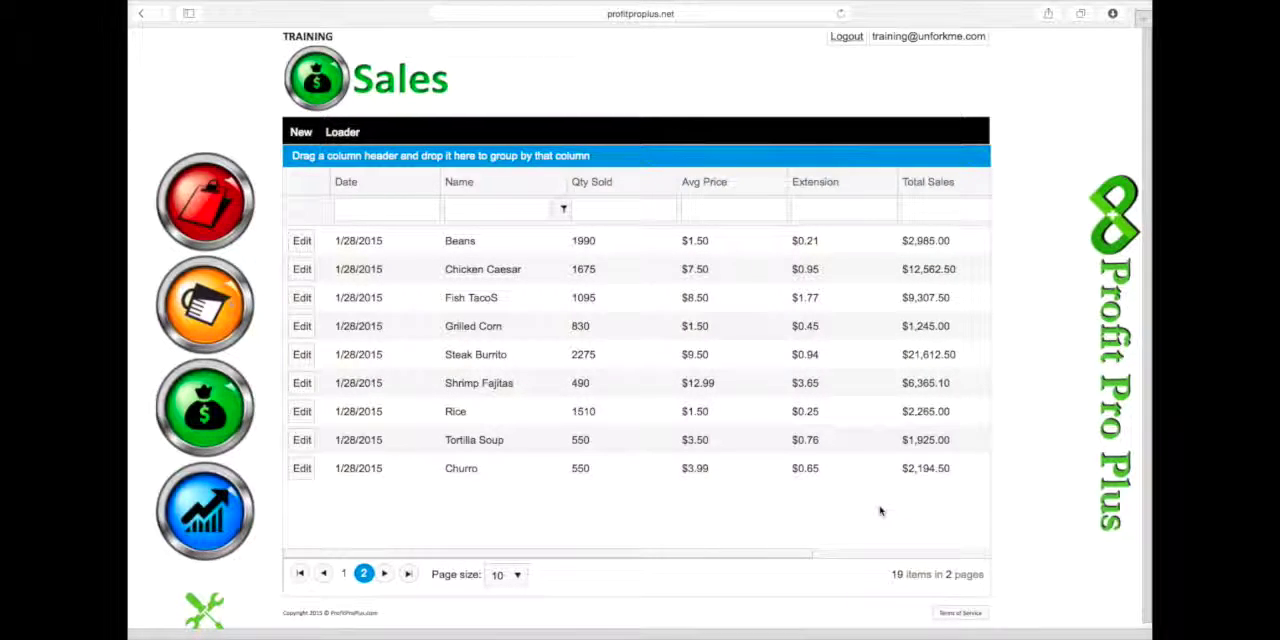